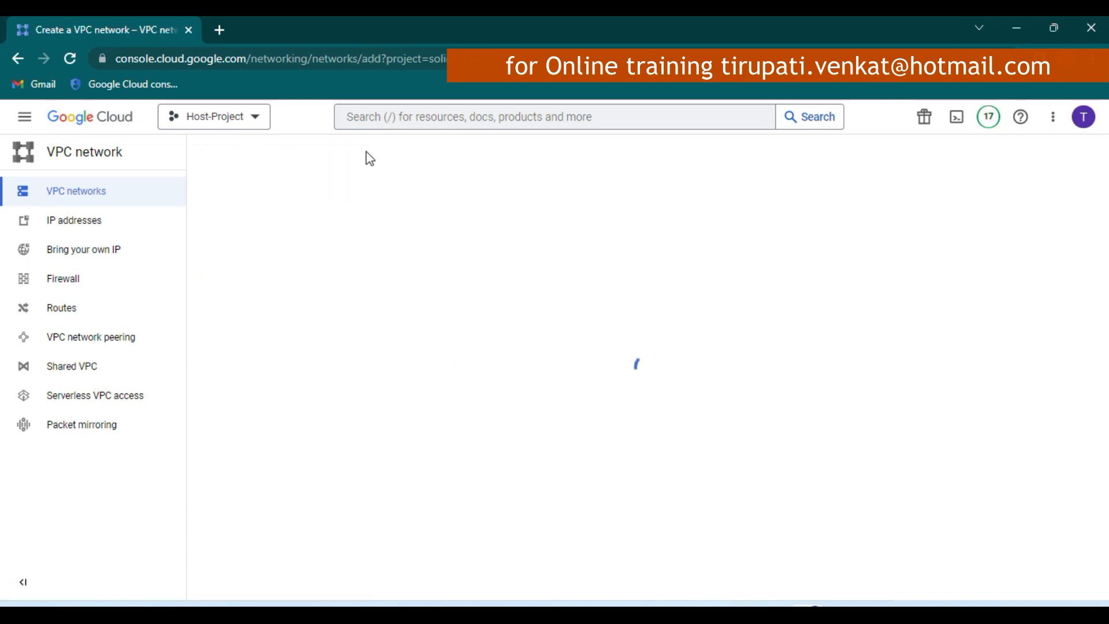
Step: Create a VPC network named my-usavpc-auto with the Automatic subnet creation mode, keeping the other settings at their defaults
{"action": "left_click", "coordinate": [321, 211]}
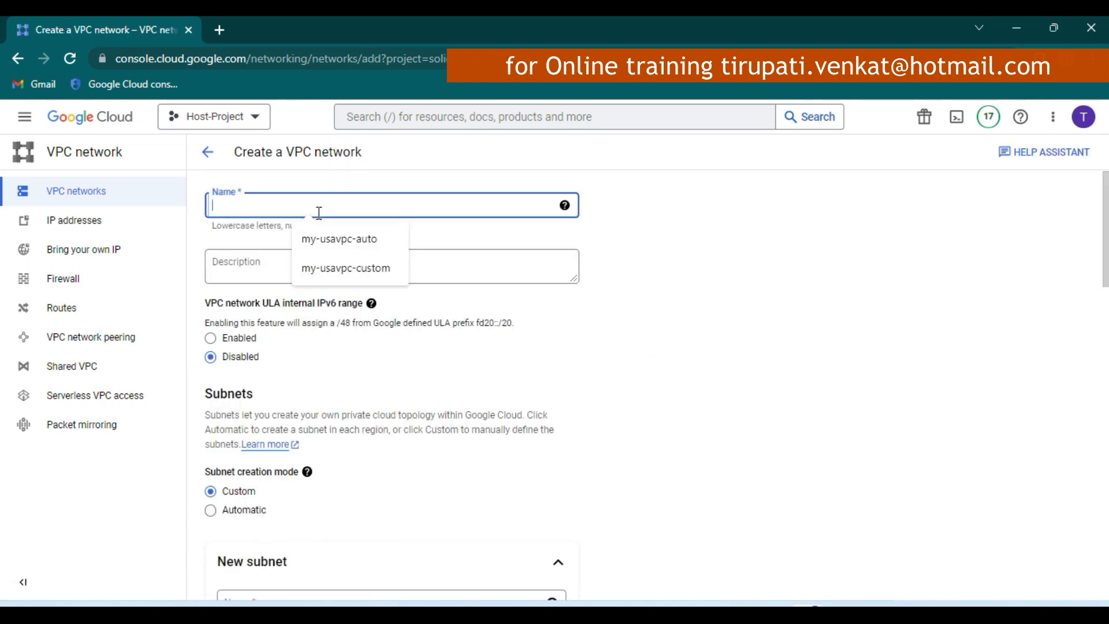
{"action": "left_click", "coordinate": [332, 246]}
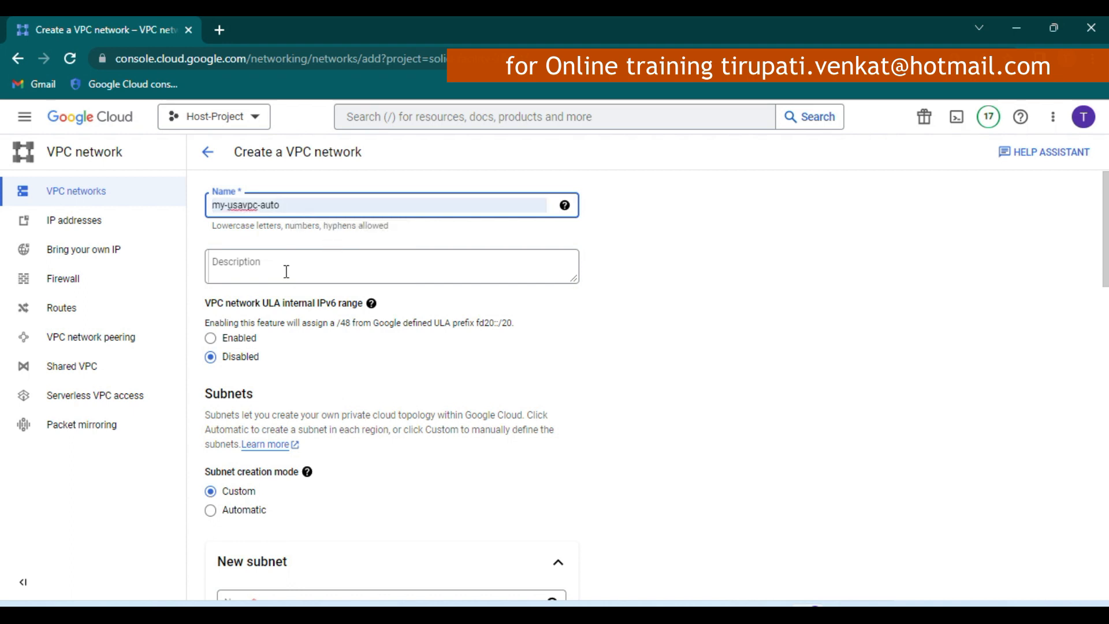
{"action": "scroll", "coordinate": [291, 272], "scroll_direction": "down", "scroll_amount": 1}
{"action": "scroll", "coordinate": [290, 272], "scroll_direction": "down", "scroll_amount": 3}
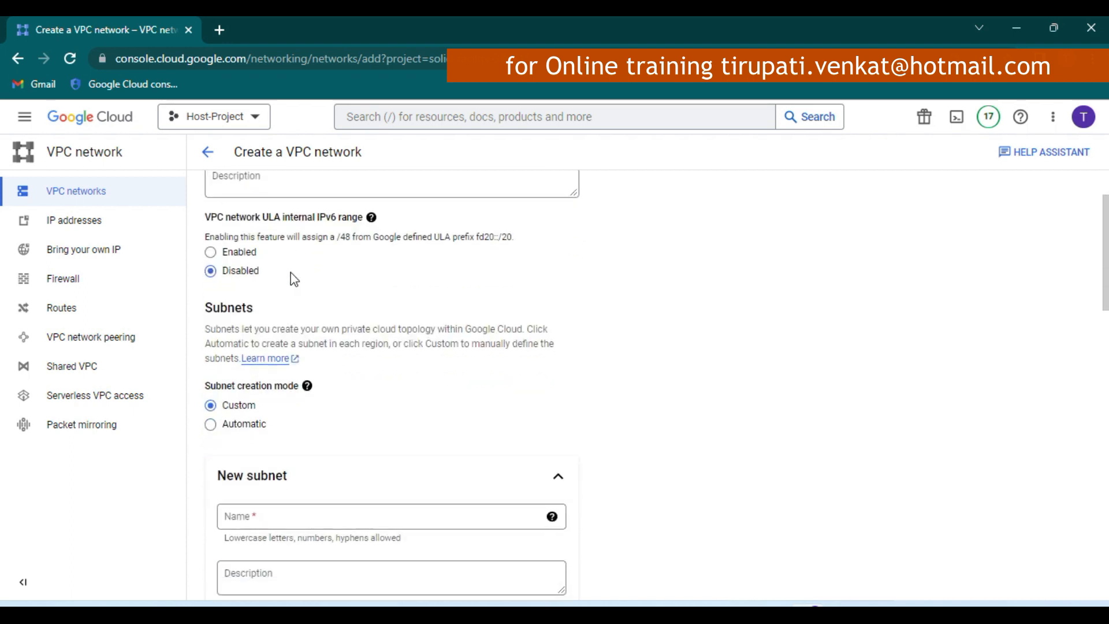
{"action": "left_click", "coordinate": [241, 347]}
{"action": "scroll", "coordinate": [510, 376], "scroll_direction": "down", "scroll_amount": 4}
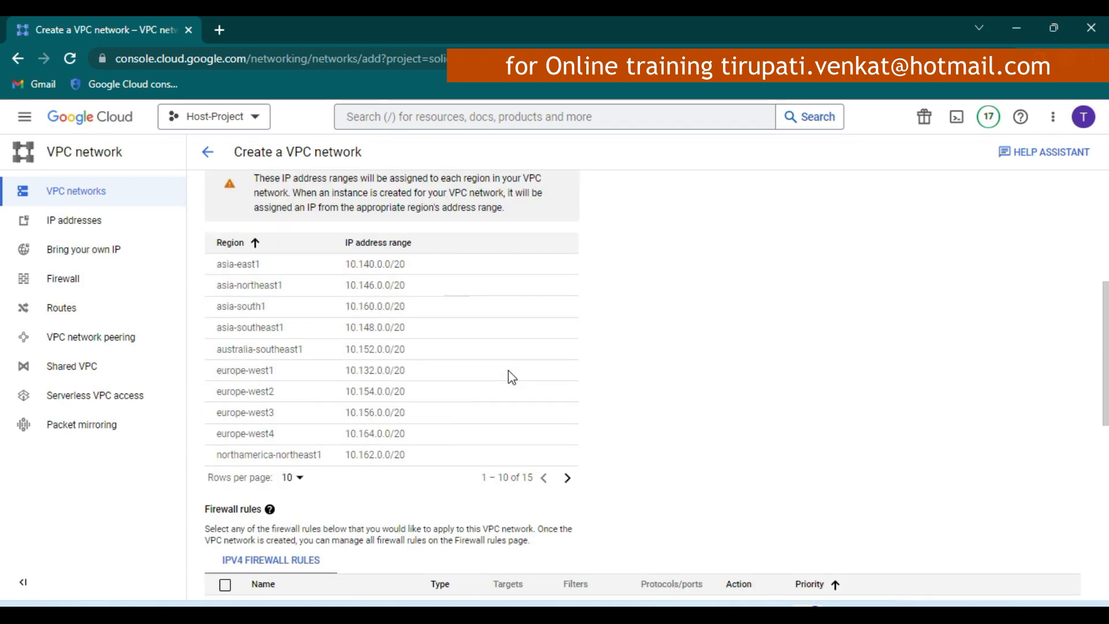
{"action": "scroll", "coordinate": [511, 376], "scroll_direction": "down", "scroll_amount": 9}
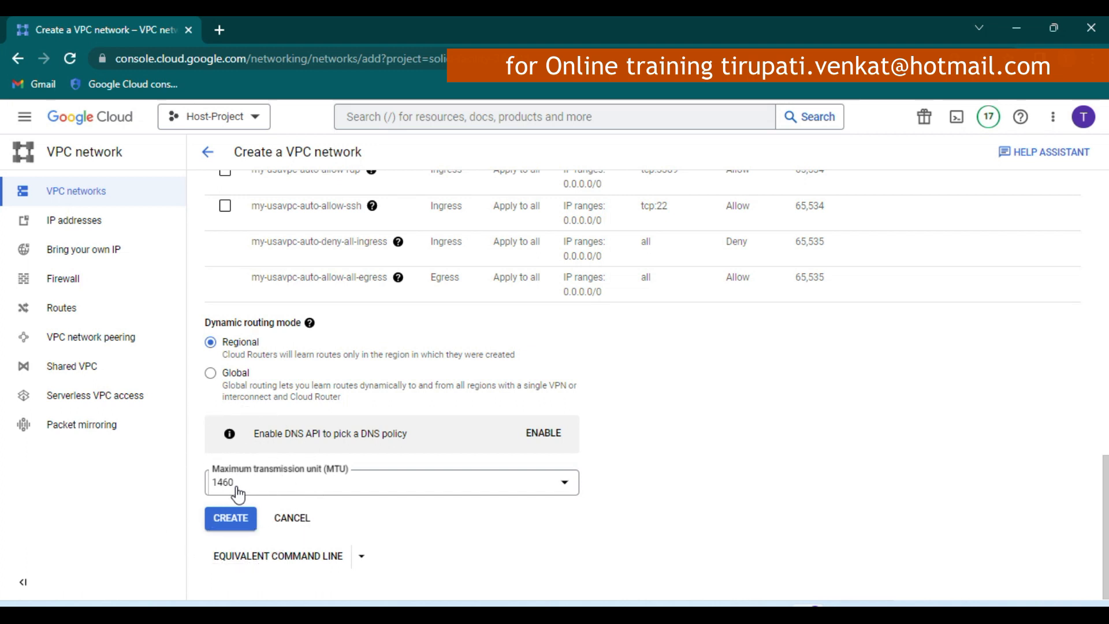
{"action": "left_click", "coordinate": [229, 526]}
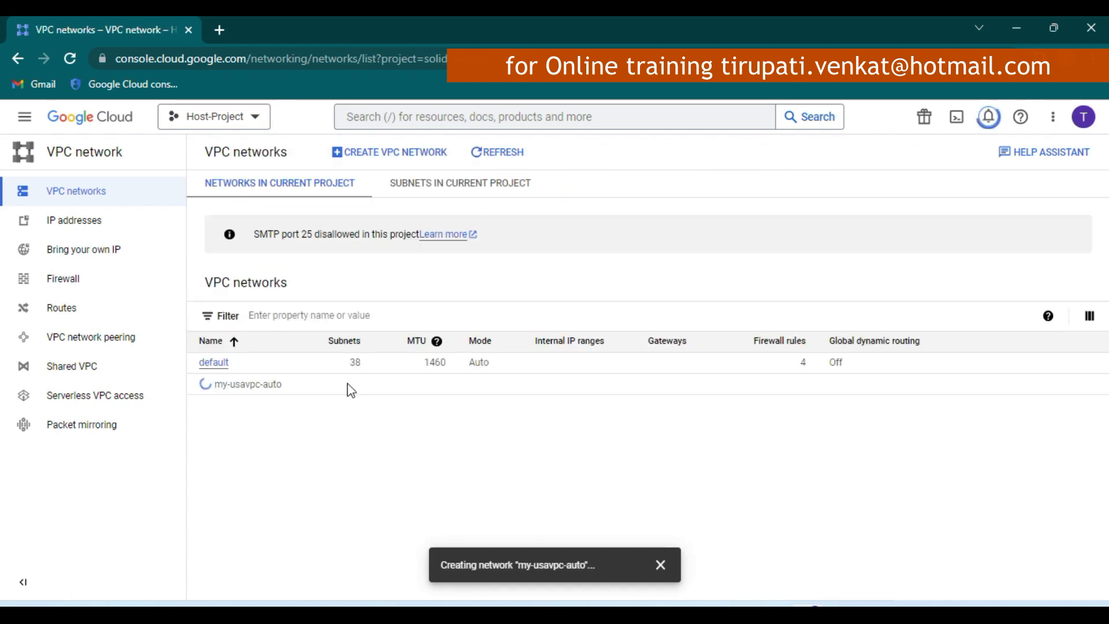
Step: Compare the subnet and firewall rule counts of the default and my-usavpc-auto networks
{"action": "double_click", "coordinate": [358, 364]}
{"action": "double_click", "coordinate": [801, 362]}
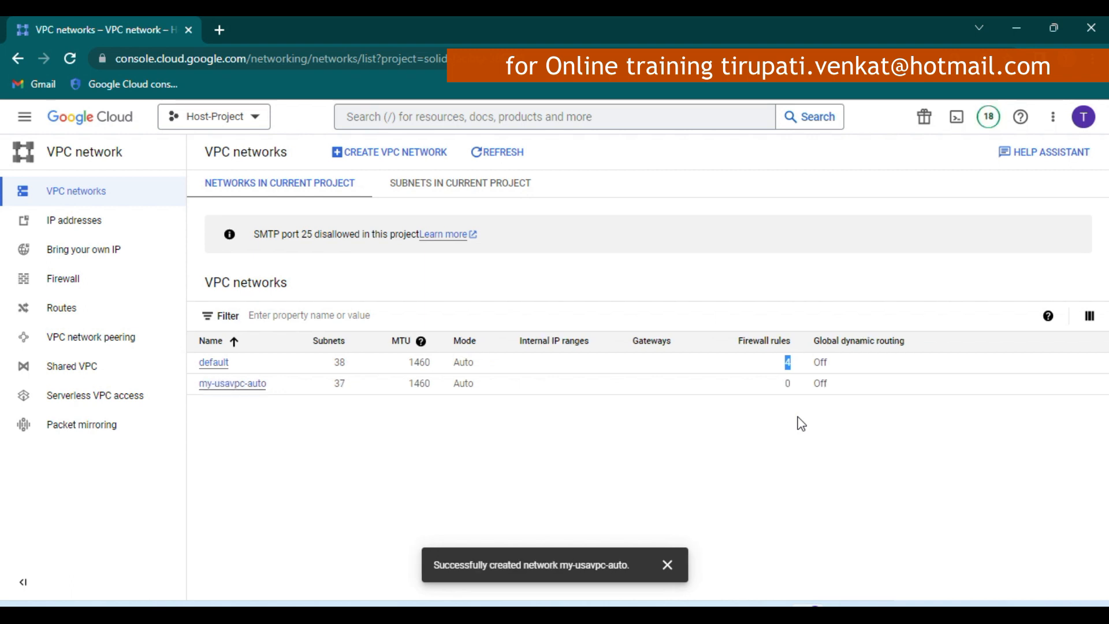
{"action": "left_click", "coordinate": [790, 385]}
{"action": "left_click", "coordinate": [349, 387]}
Step: Examine the regional subnets and their internal IP ranges in the details of my-usavpc-auto, and return to the network list
{"action": "left_click", "coordinate": [246, 384]}
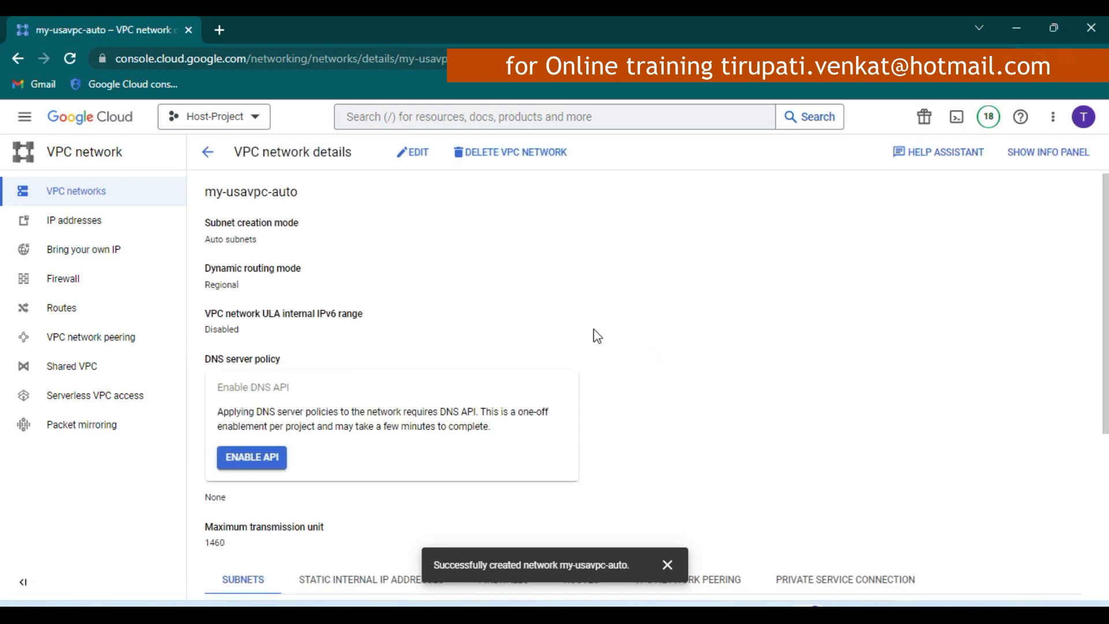
{"action": "scroll", "coordinate": [598, 335], "scroll_direction": "down", "scroll_amount": 5}
{"action": "scroll", "coordinate": [598, 329], "scroll_direction": "down", "scroll_amount": 4}
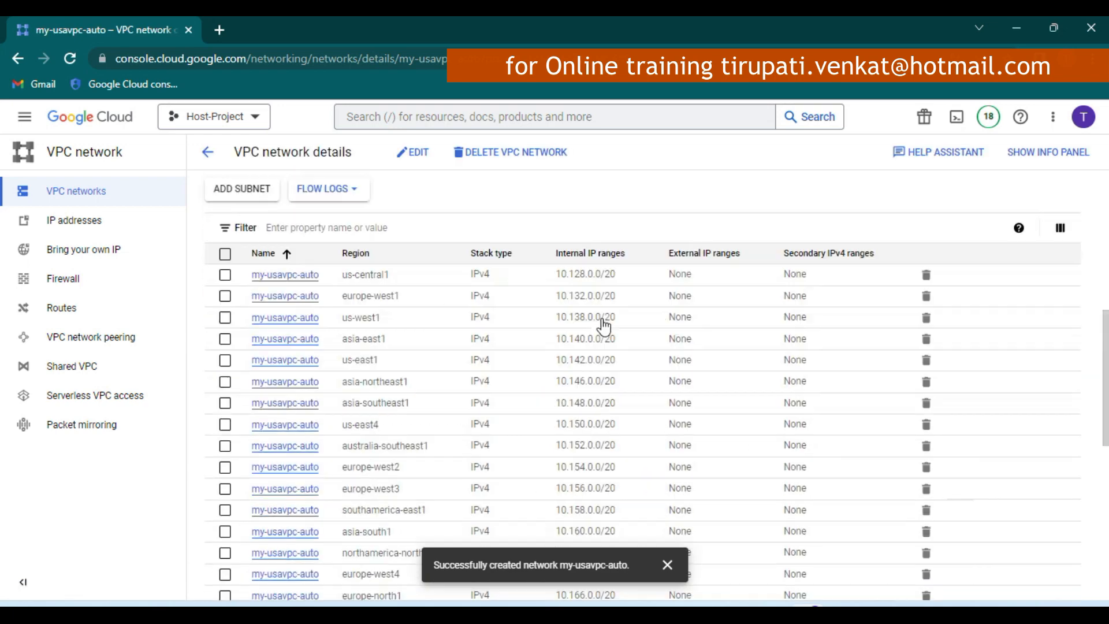
{"action": "scroll", "coordinate": [1022, 332], "scroll_direction": "down", "scroll_amount": 1}
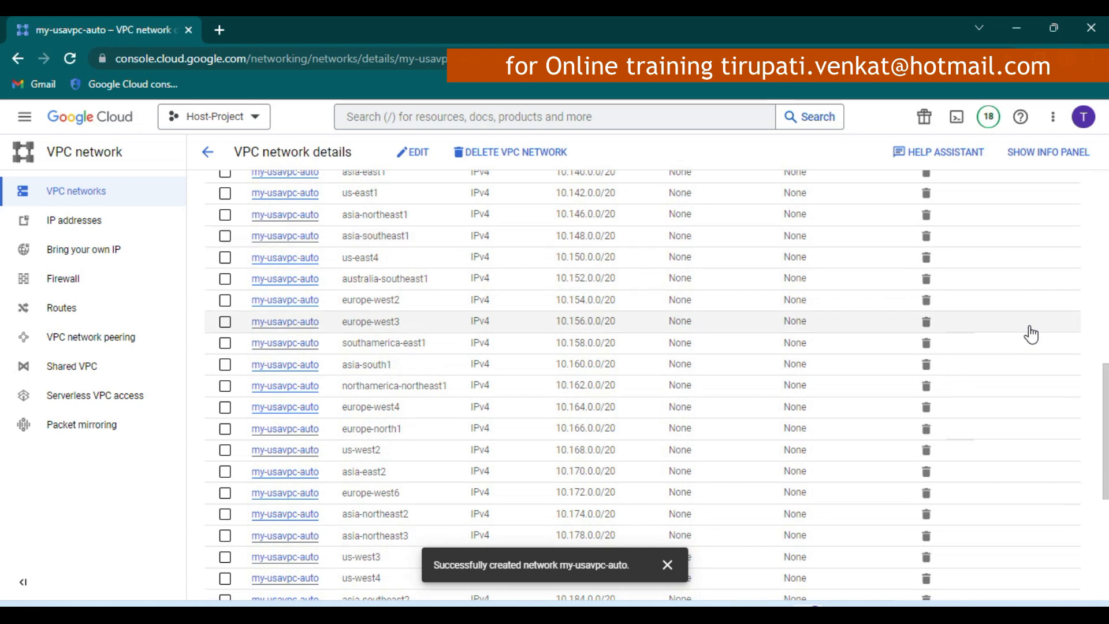
{"action": "scroll", "coordinate": [468, 387], "scroll_direction": "down", "scroll_amount": 4}
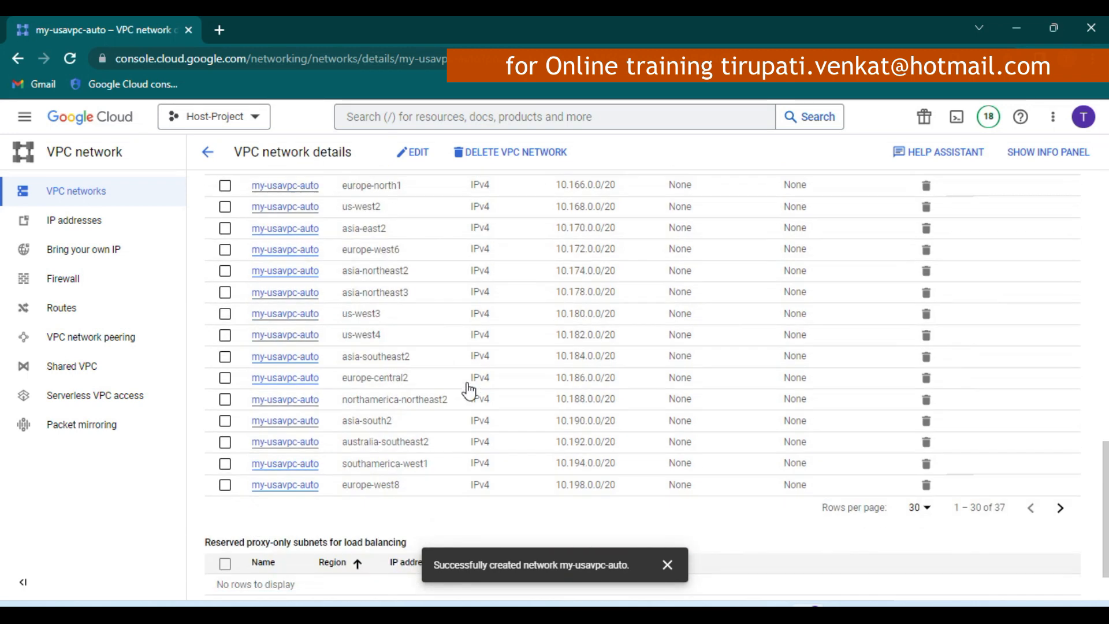
{"action": "scroll", "coordinate": [469, 391], "scroll_direction": "up", "scroll_amount": 7}
{"action": "scroll", "coordinate": [468, 391], "scroll_direction": "up", "scroll_amount": 5}
{"action": "scroll", "coordinate": [465, 388], "scroll_direction": "up", "scroll_amount": 2}
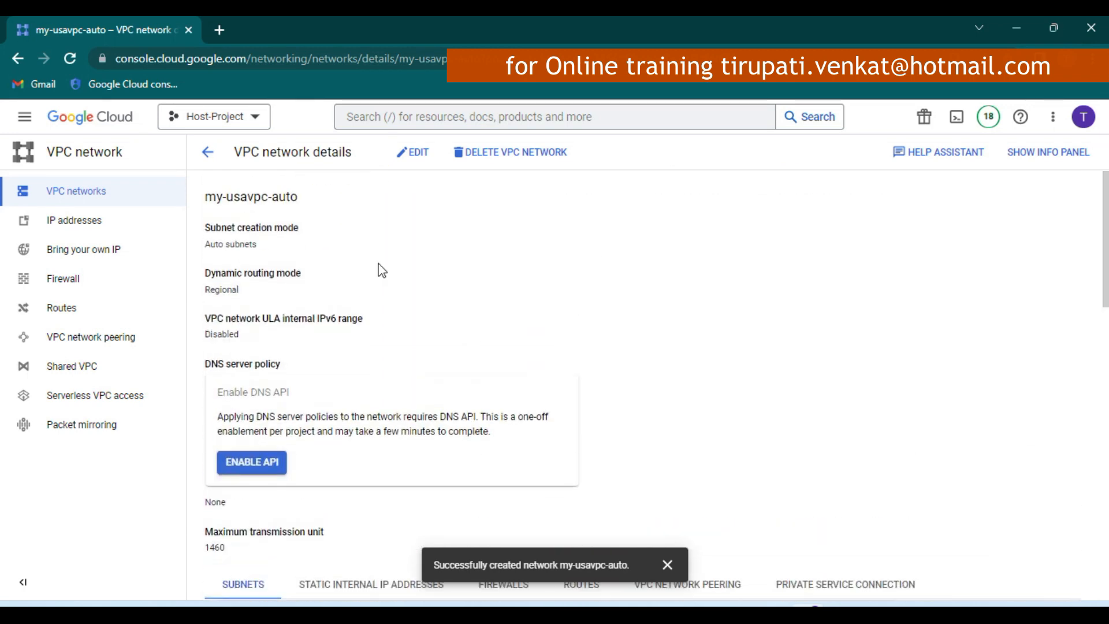
{"action": "left_click", "coordinate": [208, 152]}
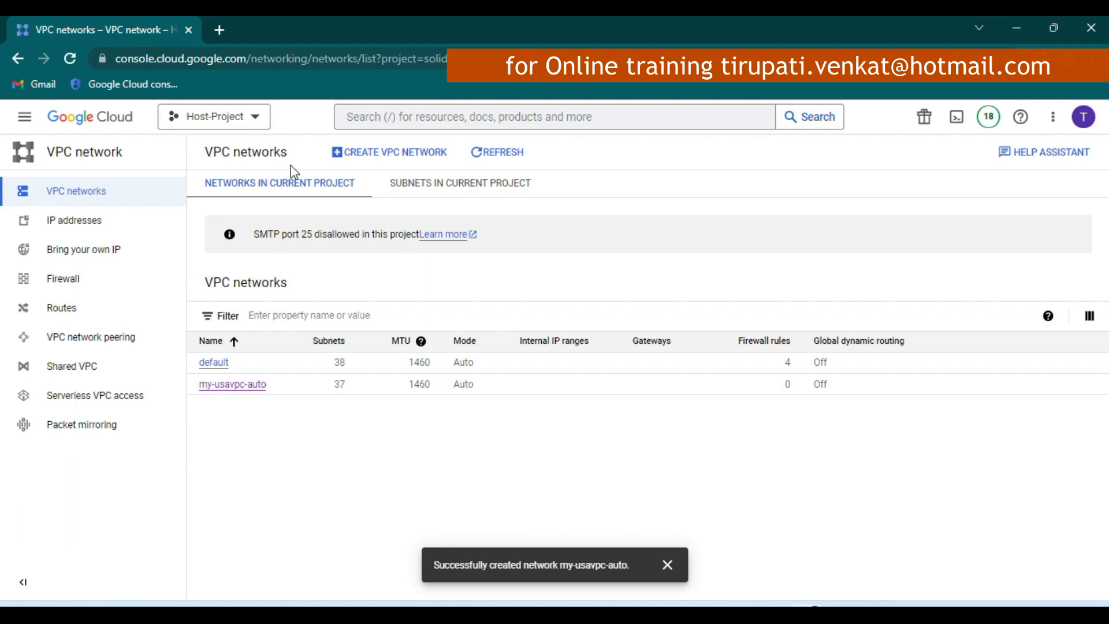
Step: Start creating another VPC network and name it my-usavpc-custom
{"action": "left_click", "coordinate": [355, 156]}
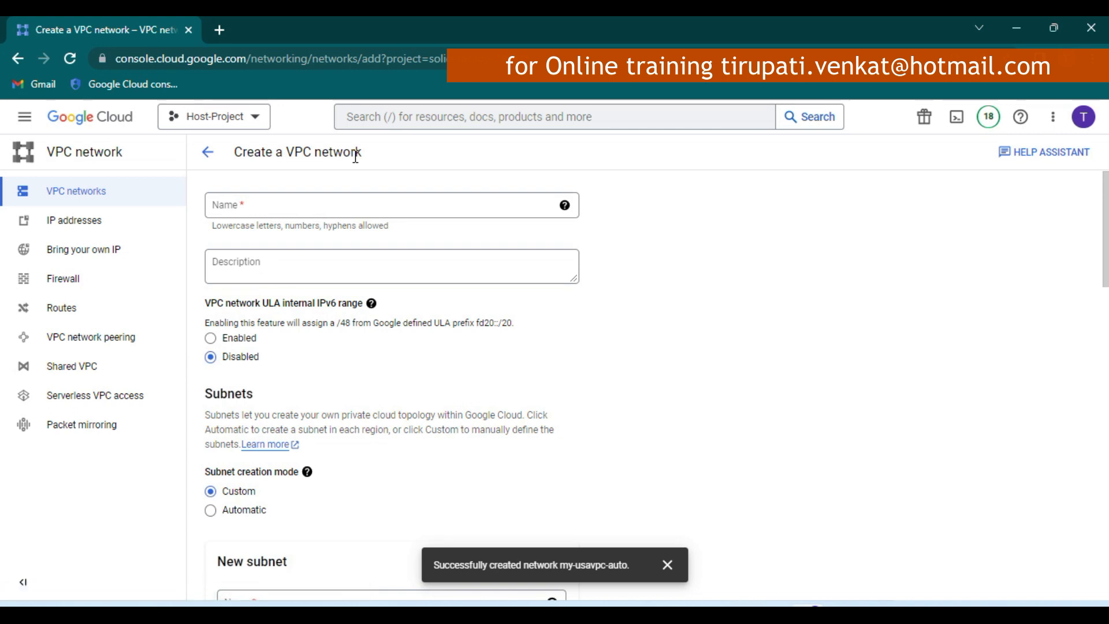
{"action": "left_click", "coordinate": [259, 207]}
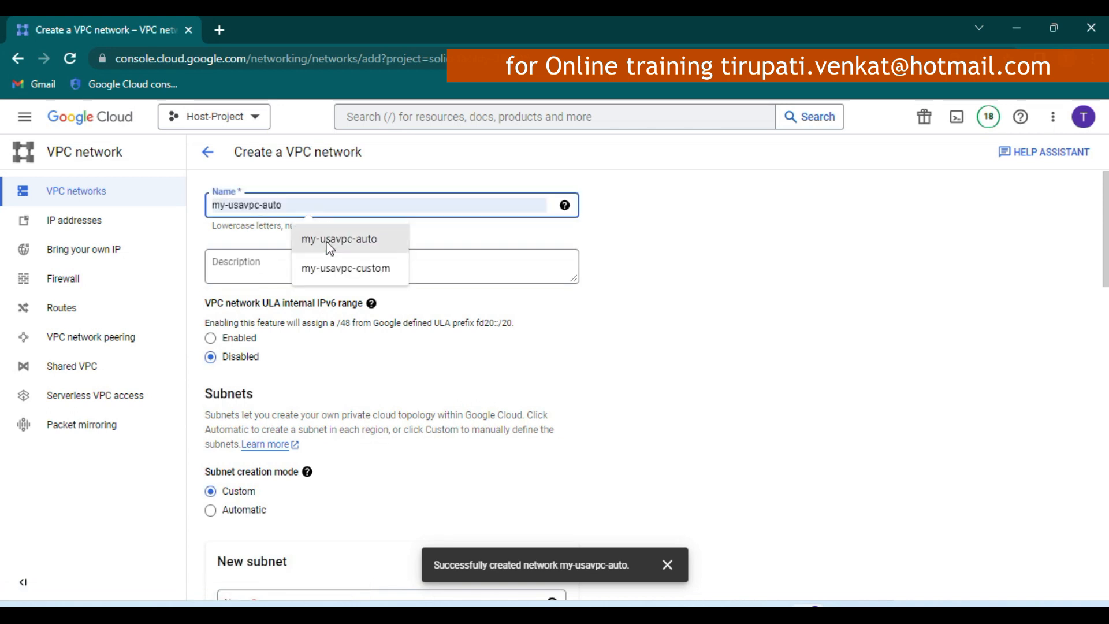
{"action": "left_click", "coordinate": [344, 268]}
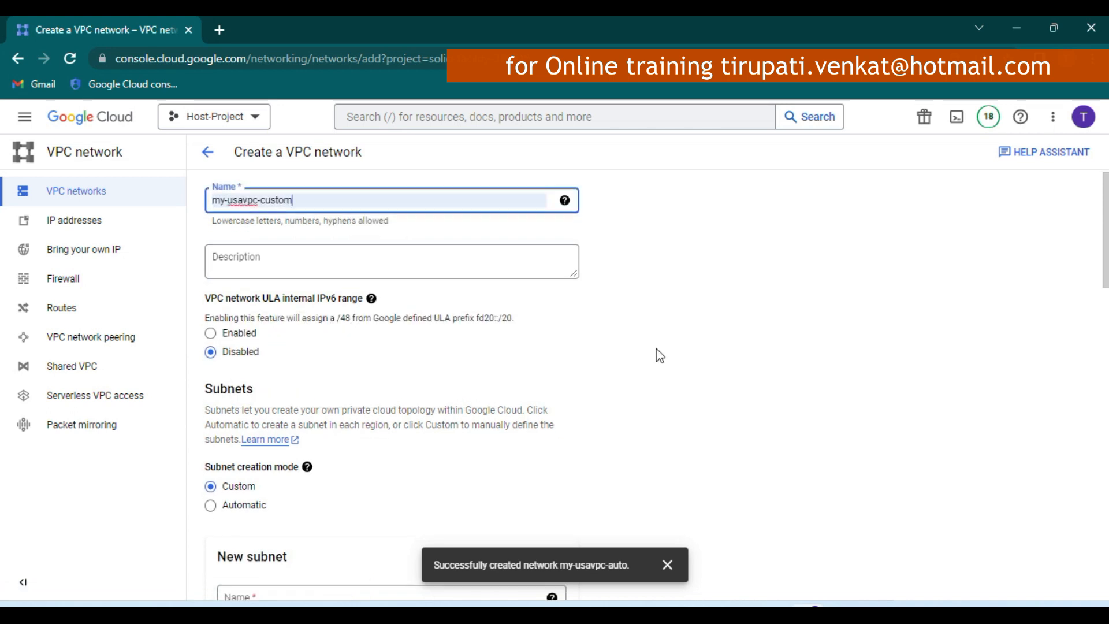
Step: Name the new subnet subnet-a, checking the subnet names in the OneNote VPC diagram along the way
{"action": "scroll", "coordinate": [656, 354], "scroll_direction": "down", "scroll_amount": 4}
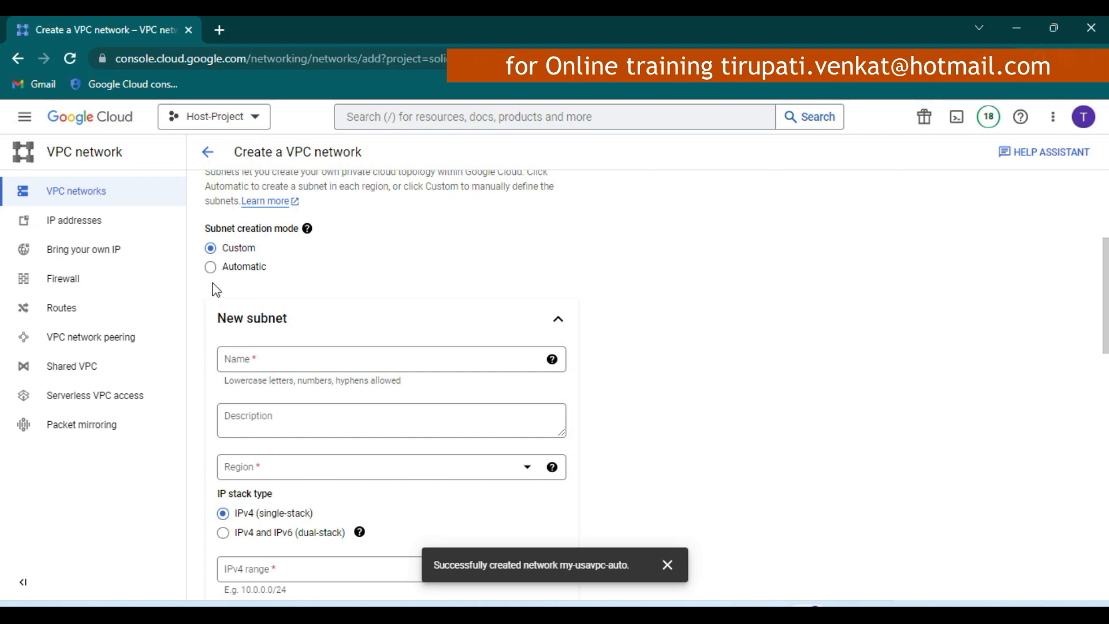
{"action": "left_click", "coordinate": [269, 366]}
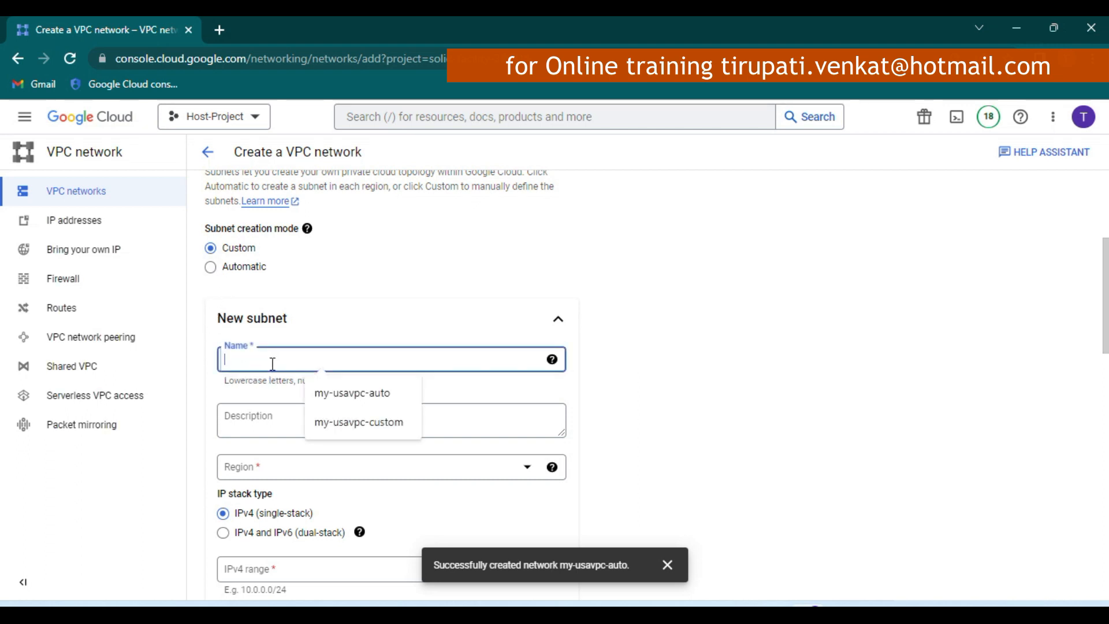
{"action": "type", "text": "su"}
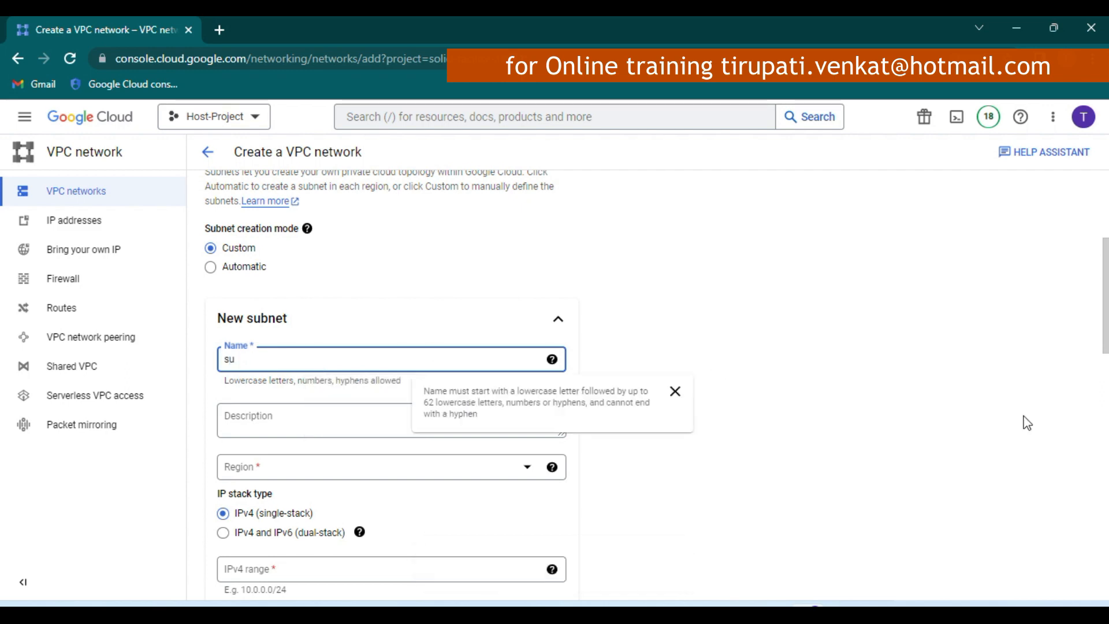
{"action": "left_click", "coordinate": [772, 605]}
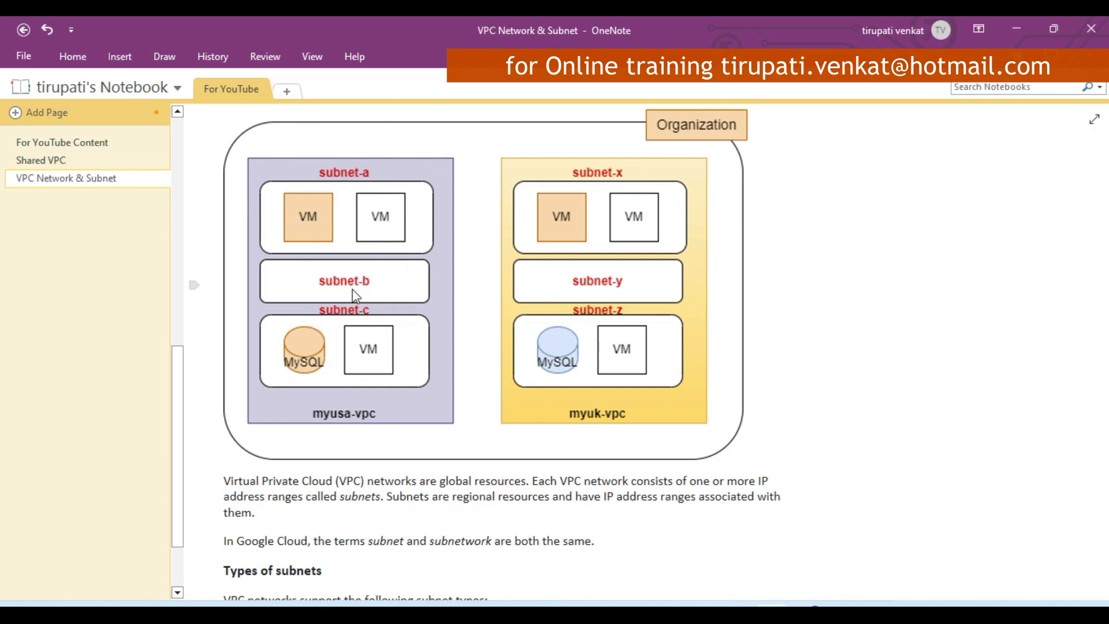
{"action": "key", "text": "ctrl"}
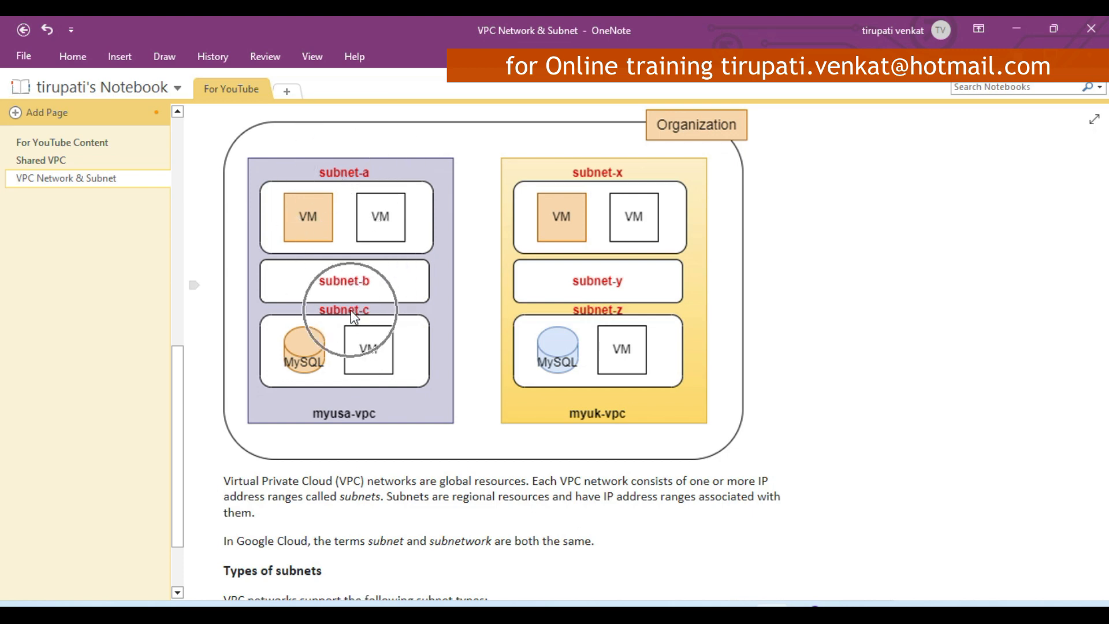
{"action": "left_click", "coordinate": [1025, 29]}
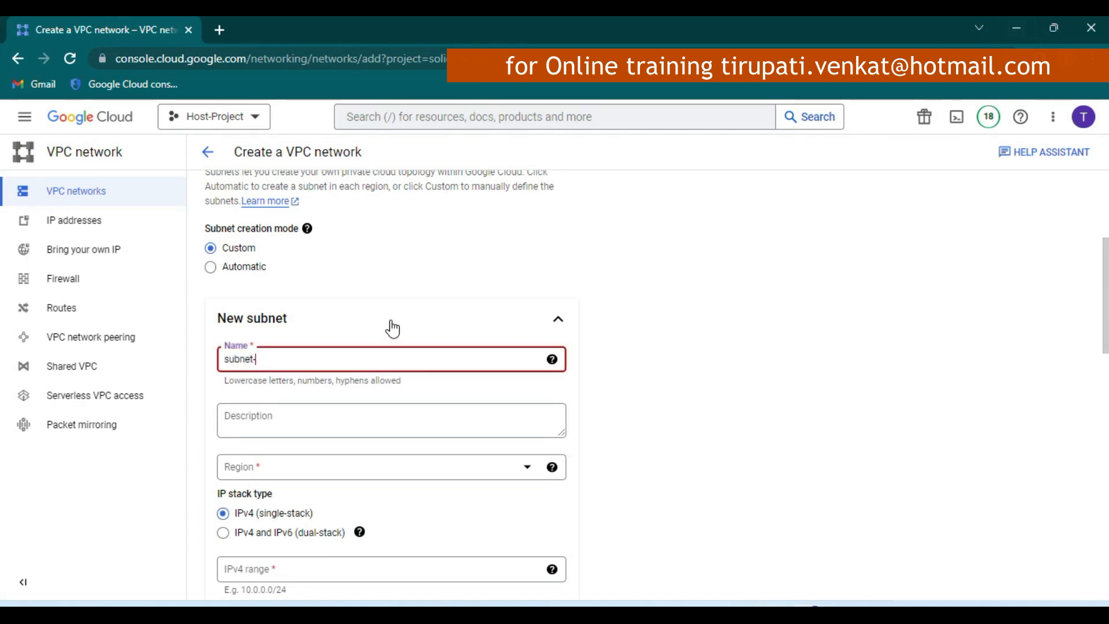
{"action": "type", "text": "-a"}
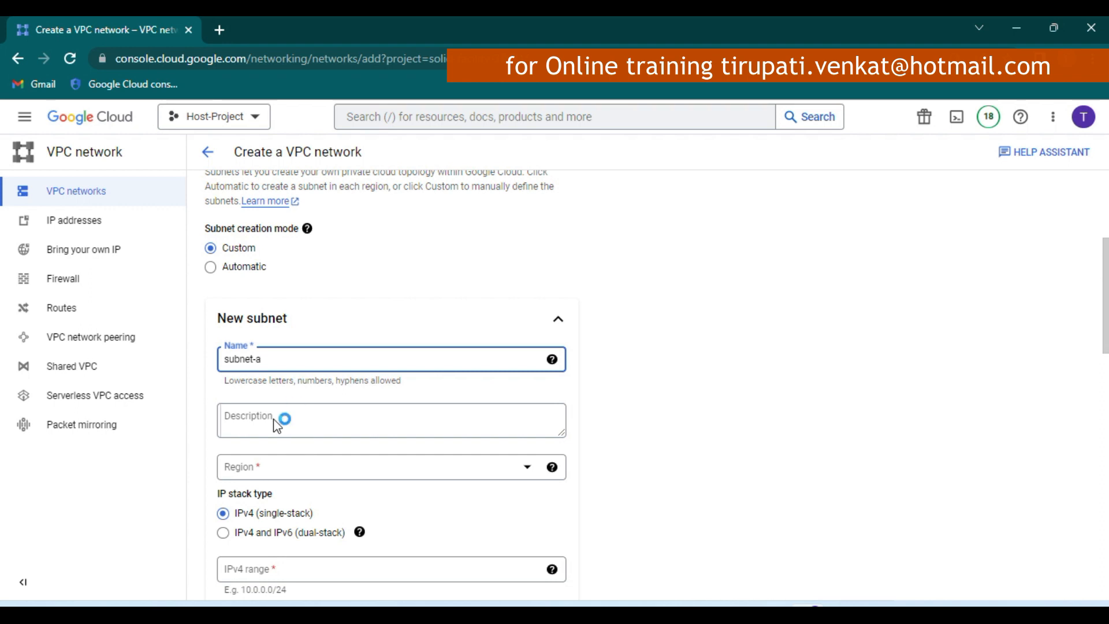
Step: Set the region of subnet-a to us-central1
{"action": "scroll", "coordinate": [327, 422], "scroll_direction": "down", "scroll_amount": 1}
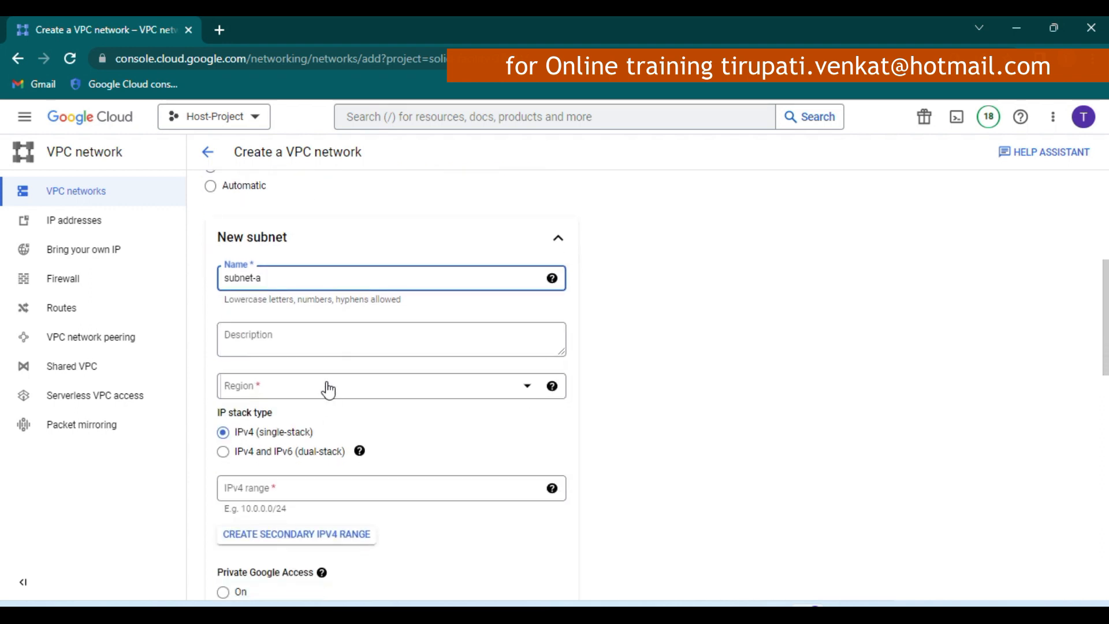
{"action": "left_click", "coordinate": [328, 386]}
{"action": "scroll", "coordinate": [337, 448], "scroll_direction": "down", "scroll_amount": 4}
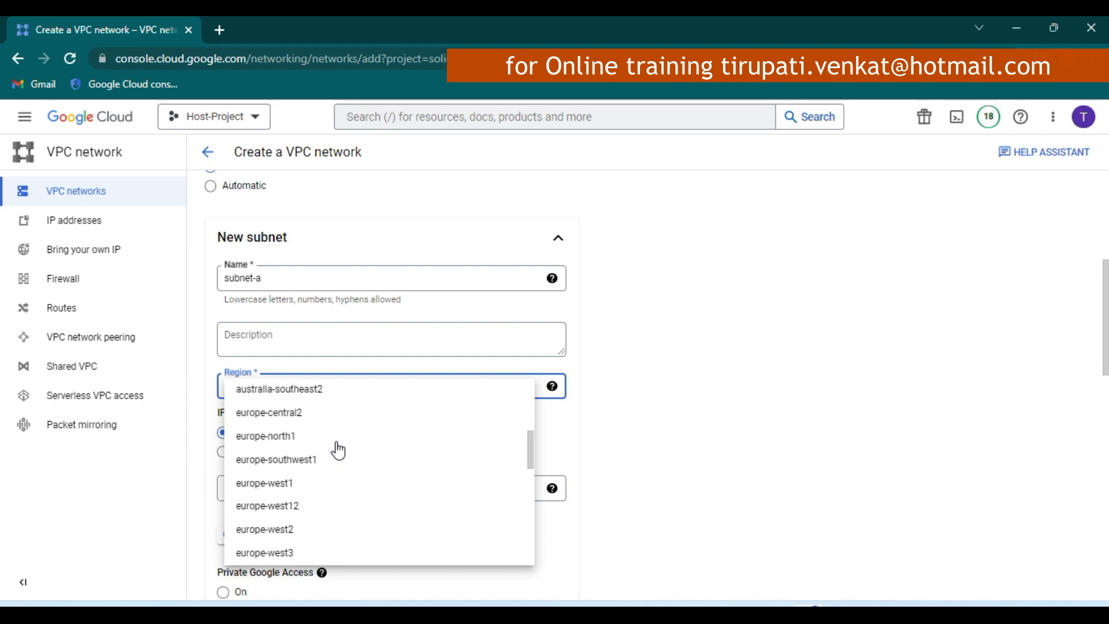
{"action": "scroll", "coordinate": [338, 450], "scroll_direction": "down", "scroll_amount": 4}
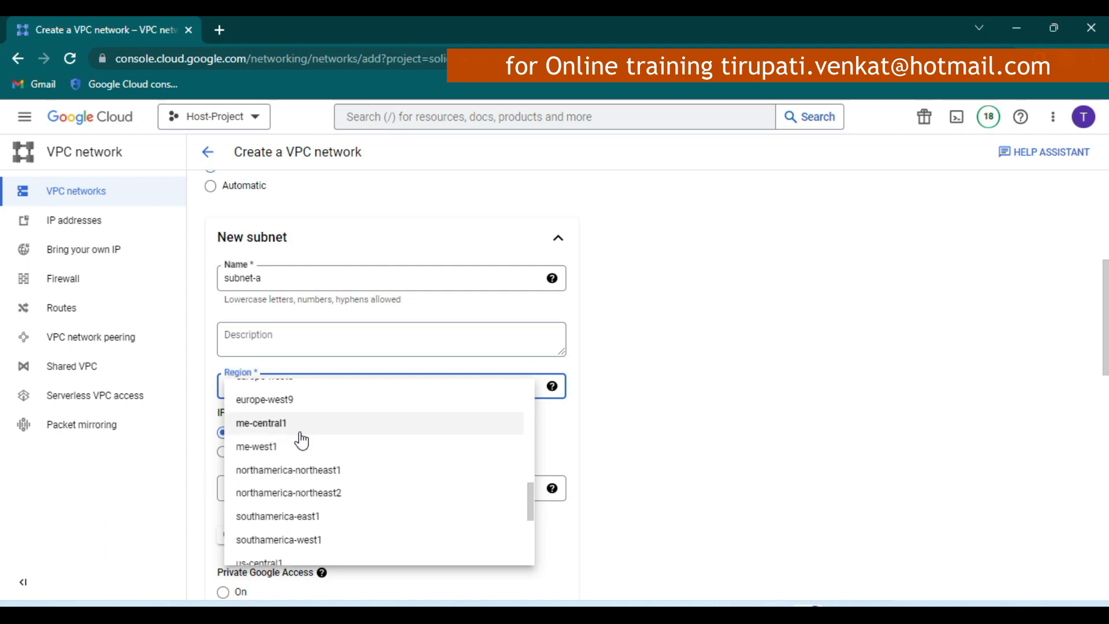
{"action": "scroll", "coordinate": [298, 439], "scroll_direction": "down", "scroll_amount": 3}
{"action": "left_click", "coordinate": [281, 483]}
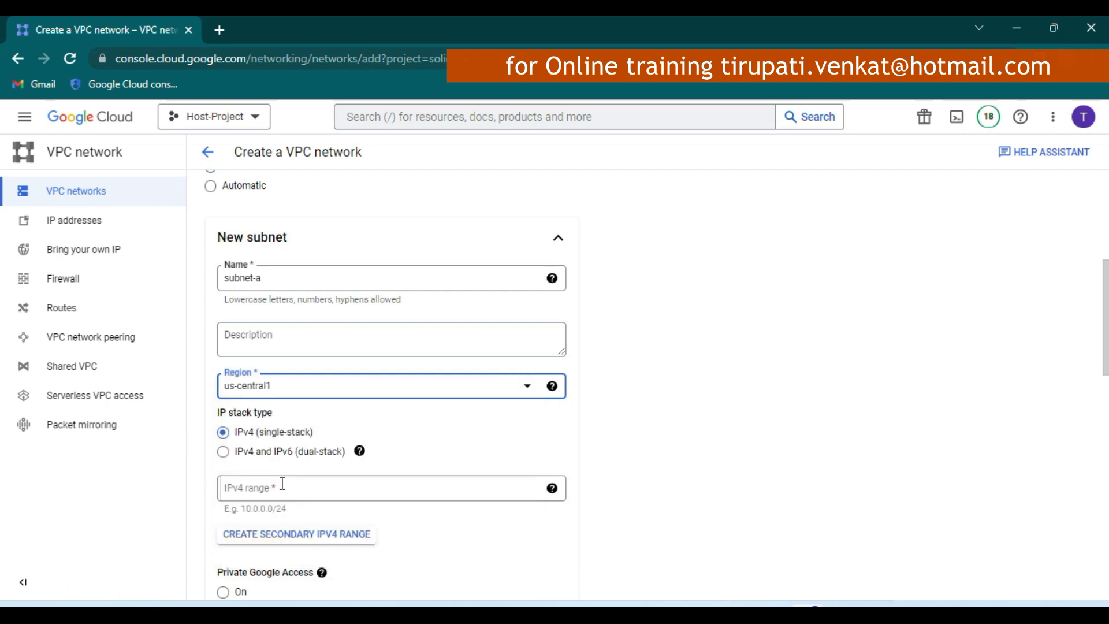
Step: Set the IPv4 range of subnet-a to 192.168.10.0/24 and finish the subnet definition with Private Google Access and flow logs off
{"action": "scroll", "coordinate": [417, 438], "scroll_direction": "down", "scroll_amount": 2}
{"action": "left_click", "coordinate": [270, 407]}
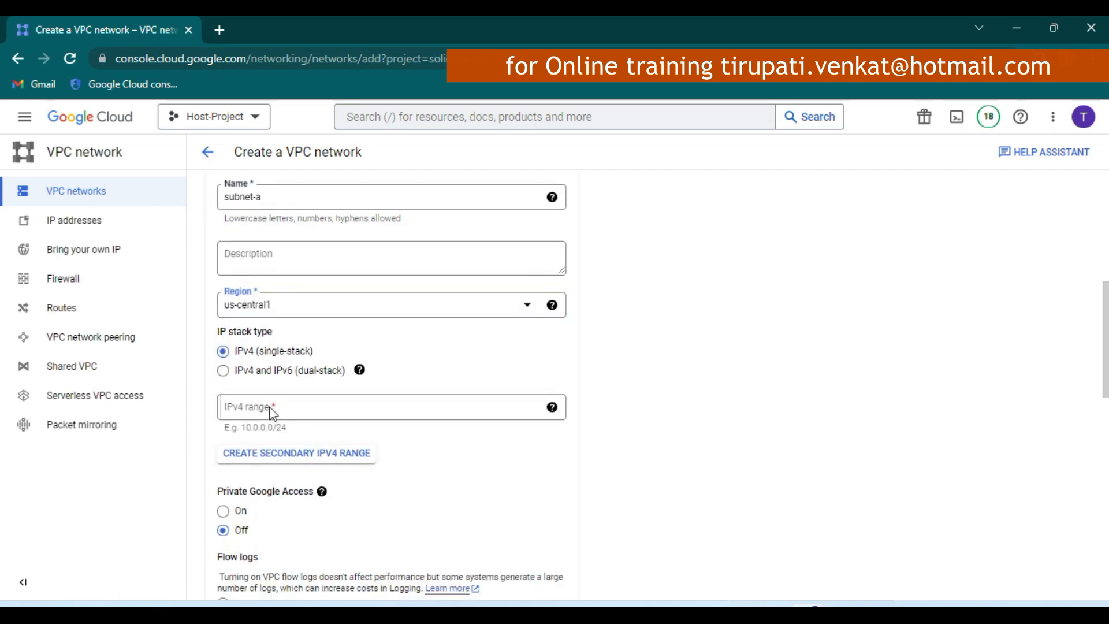
{"action": "type", "text": "192.168.10.0/2"}
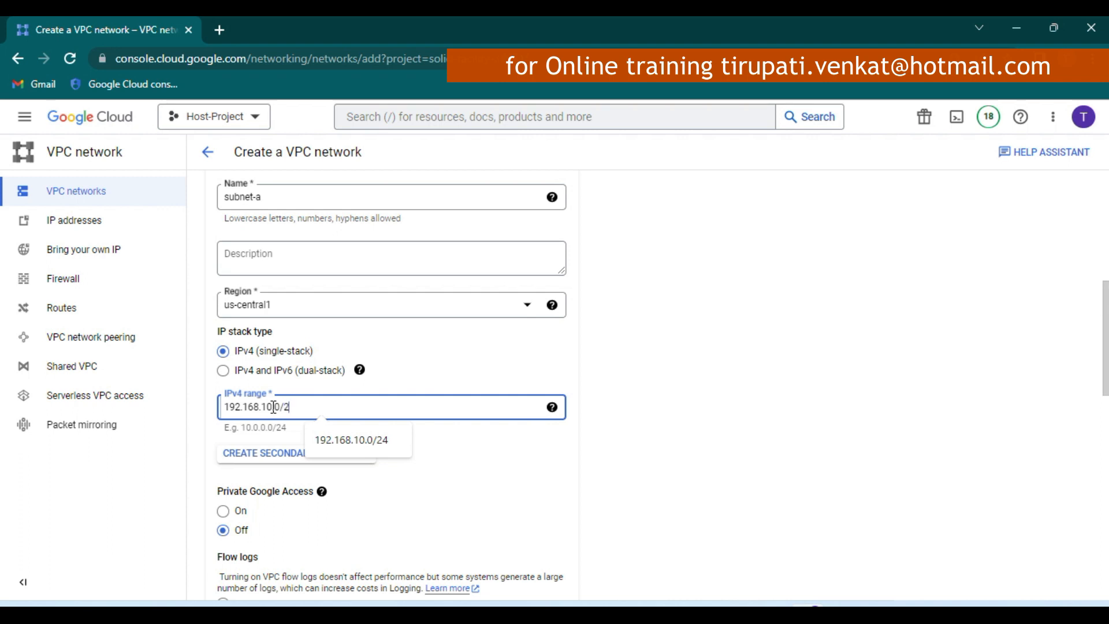
{"action": "type", "text": "4"}
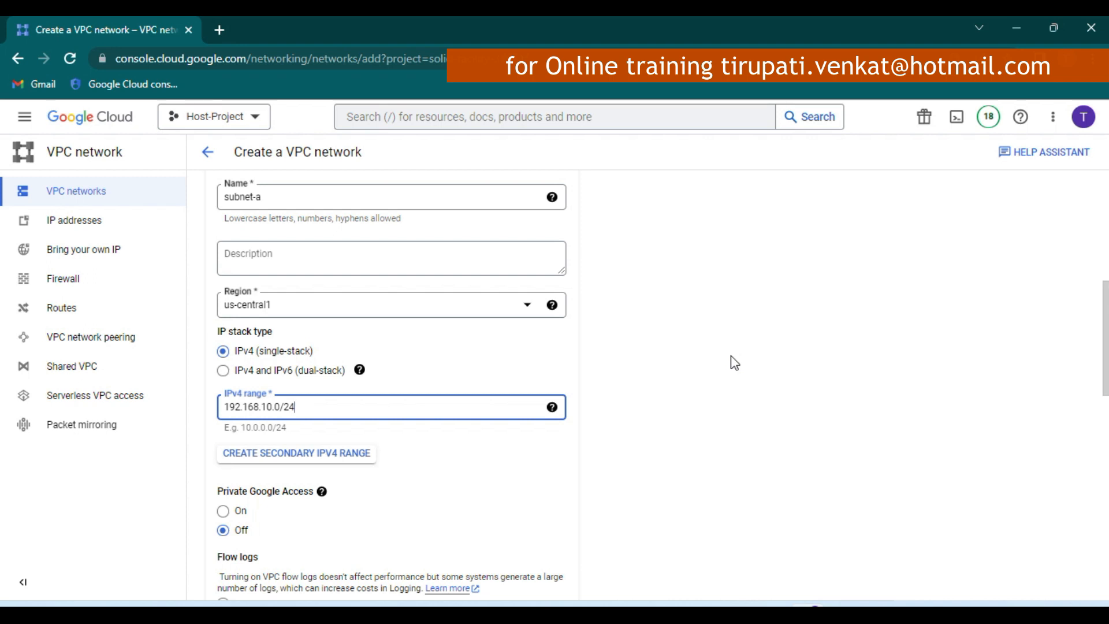
{"action": "scroll", "coordinate": [850, 345], "scroll_direction": "down", "scroll_amount": 5}
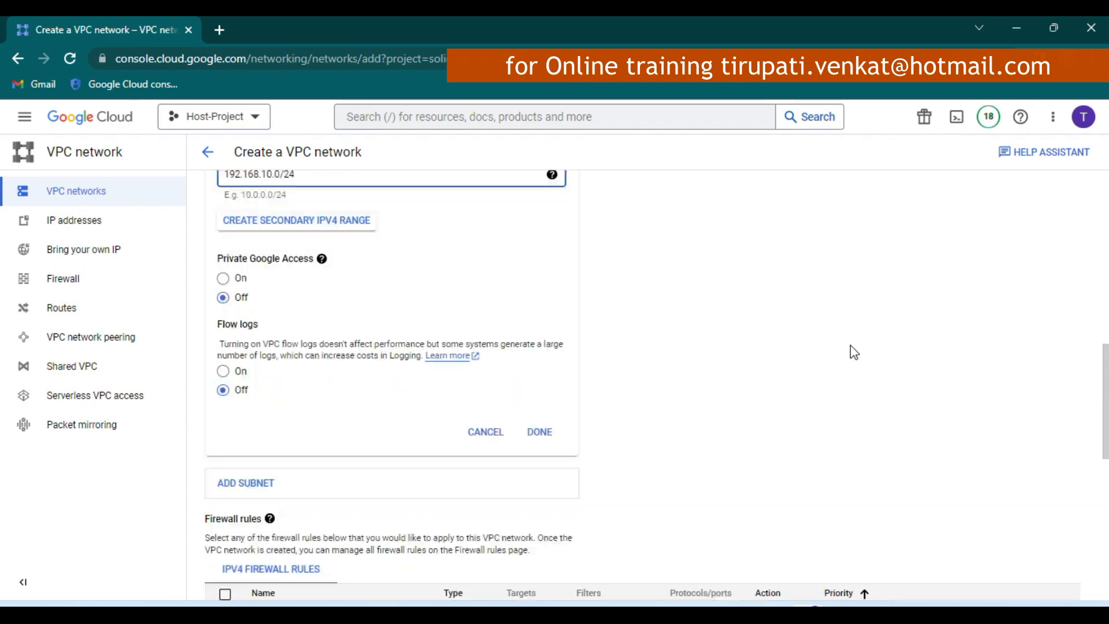
{"action": "scroll", "coordinate": [762, 279], "scroll_direction": "up", "scroll_amount": 3}
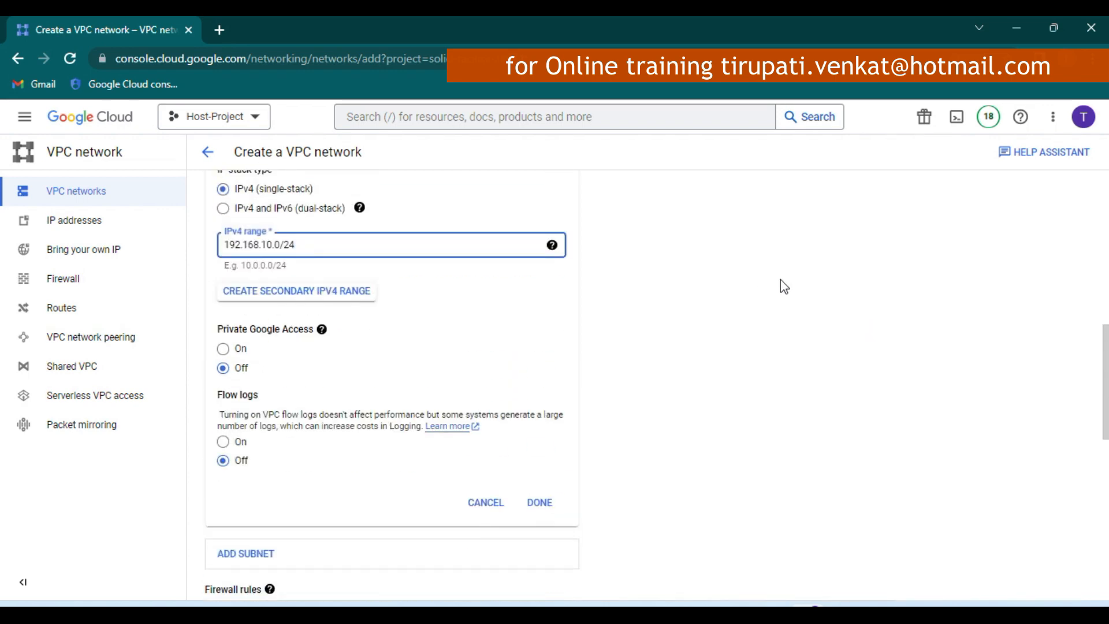
{"action": "left_click", "coordinate": [539, 502]}
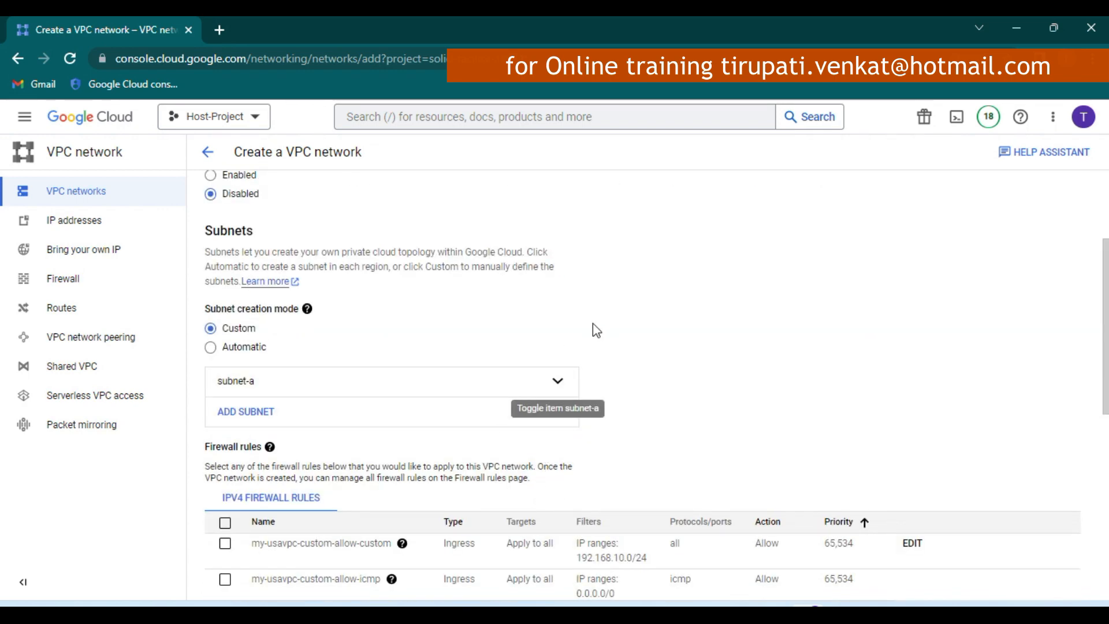
Step: Add a second subnet to the custom VPC network and name it subnet-b
{"action": "scroll", "coordinate": [599, 330], "scroll_direction": "down", "scroll_amount": 4}
{"action": "scroll", "coordinate": [599, 330], "scroll_direction": "down", "scroll_amount": 2}
{"action": "scroll", "coordinate": [599, 330], "scroll_direction": "up", "scroll_amount": 5}
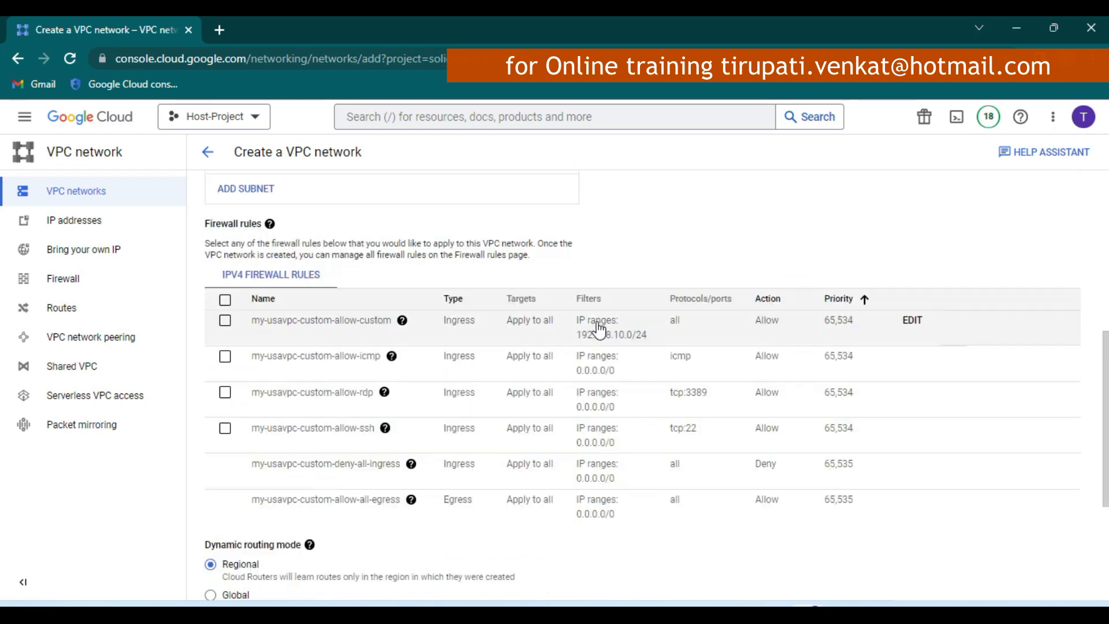
{"action": "scroll", "coordinate": [595, 326], "scroll_direction": "down", "scroll_amount": 3}
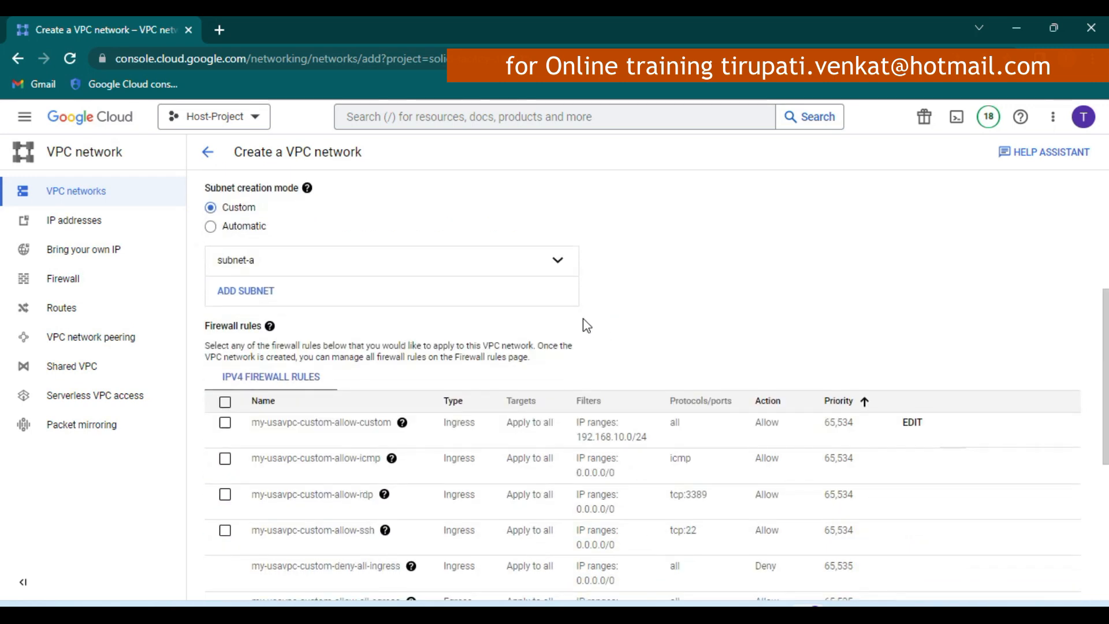
{"action": "left_click", "coordinate": [259, 302]}
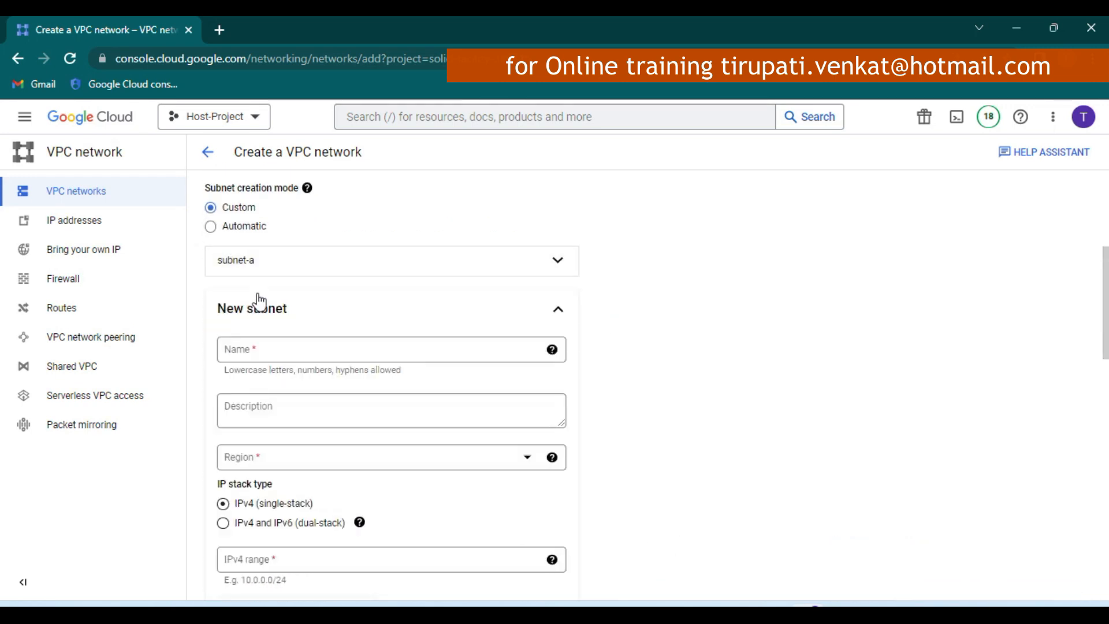
{"action": "left_click", "coordinate": [281, 354]}
{"action": "type", "text": "subnet-b"}
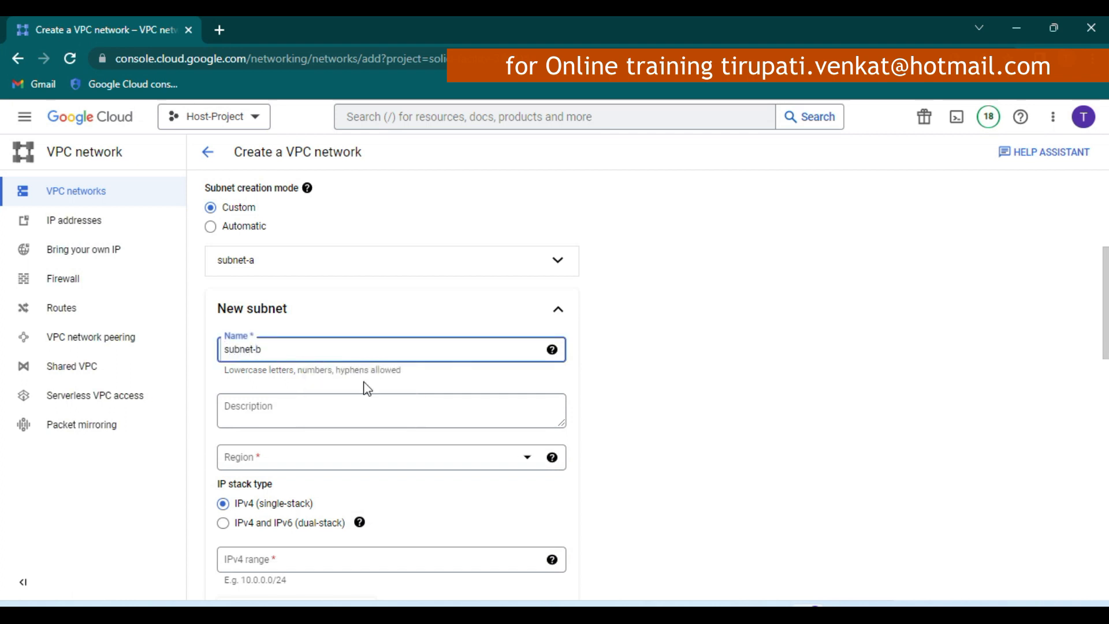
Step: Set the region of subnet-b to us-east1 and its IPv4 range to 192.168.20.0/24
{"action": "scroll", "coordinate": [364, 386], "scroll_direction": "down", "scroll_amount": 3}
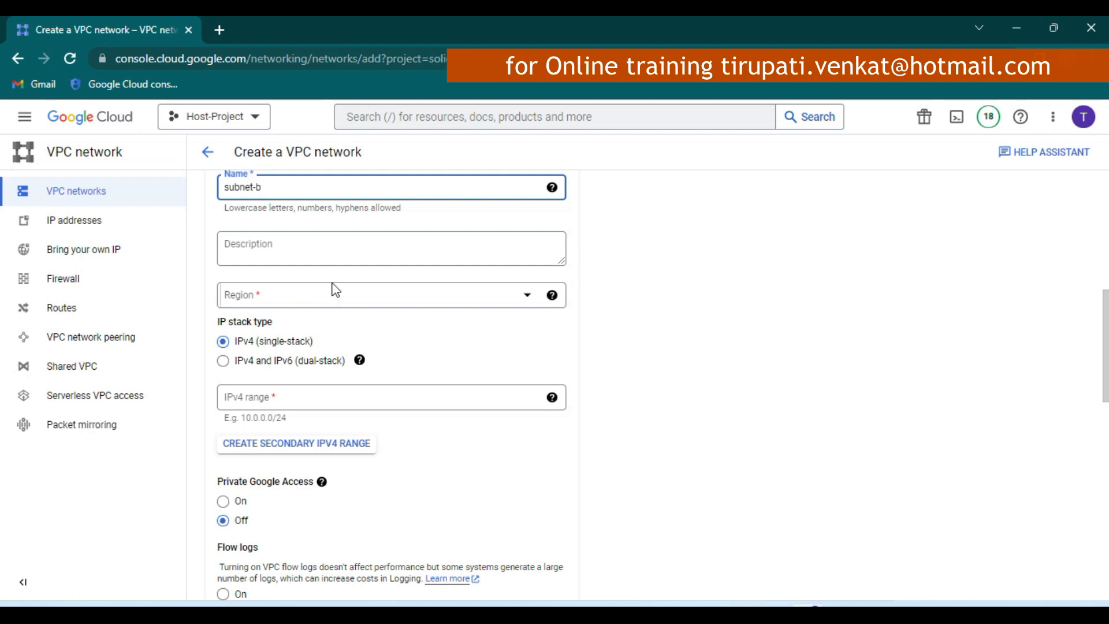
{"action": "left_click", "coordinate": [328, 304]}
{"action": "scroll", "coordinate": [339, 361], "scroll_direction": "down", "scroll_amount": 8}
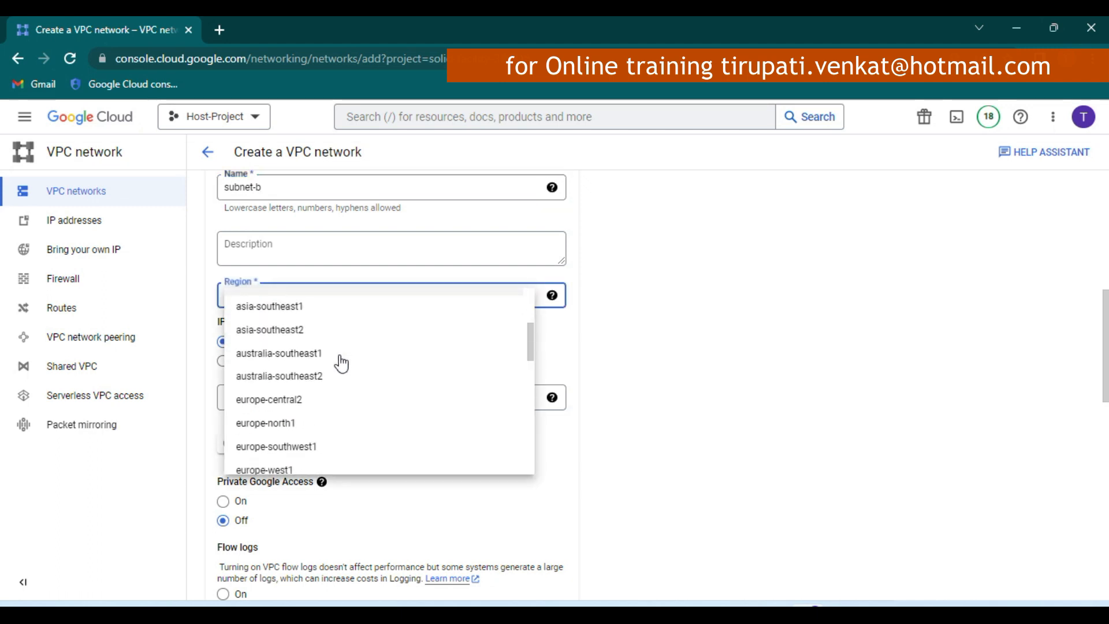
{"action": "scroll", "coordinate": [340, 361], "scroll_direction": "down", "scroll_amount": 5}
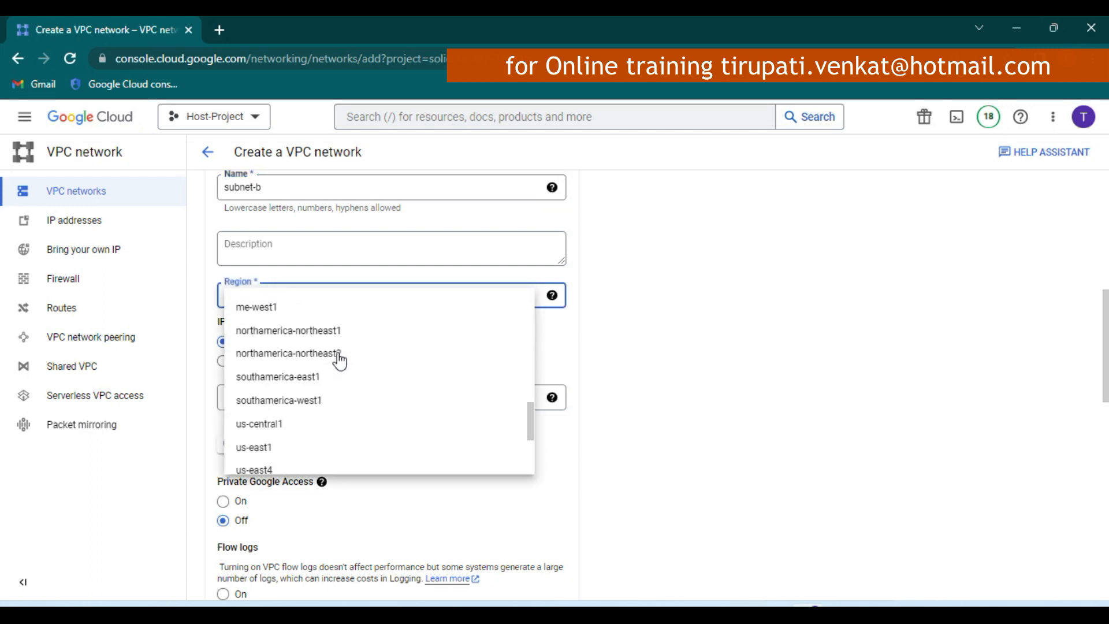
{"action": "left_click", "coordinate": [272, 415]}
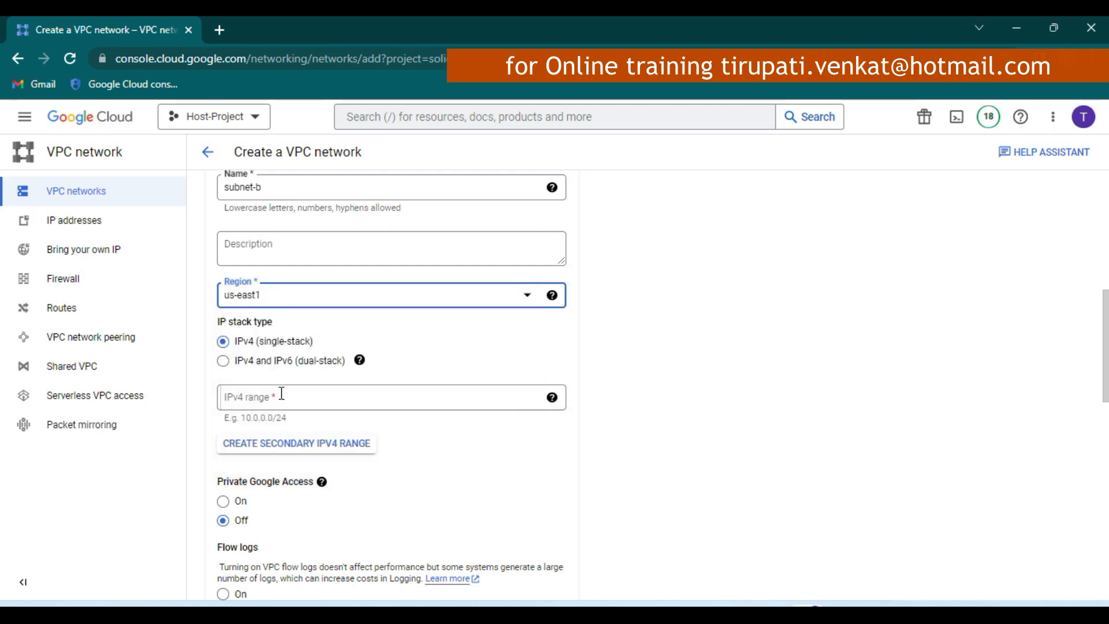
{"action": "left_click", "coordinate": [277, 396]}
{"action": "left_click", "coordinate": [349, 431]}
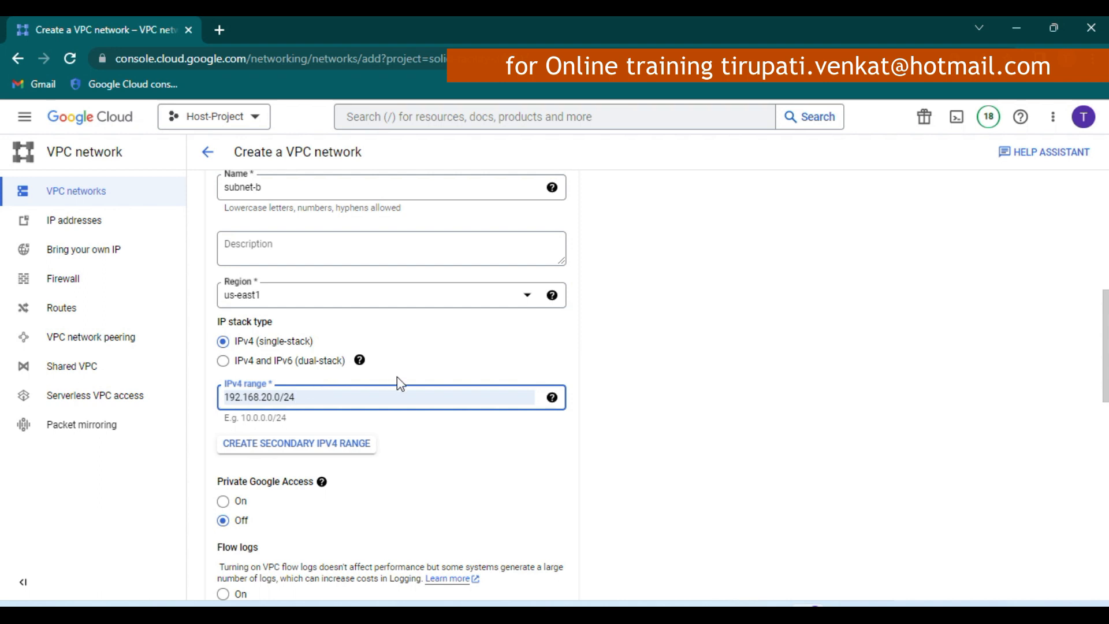
Step: Review the region and IPv4 range entered for subnet-a, then collapse its definition again
{"action": "scroll", "coordinate": [398, 378], "scroll_direction": "up", "scroll_amount": 3}
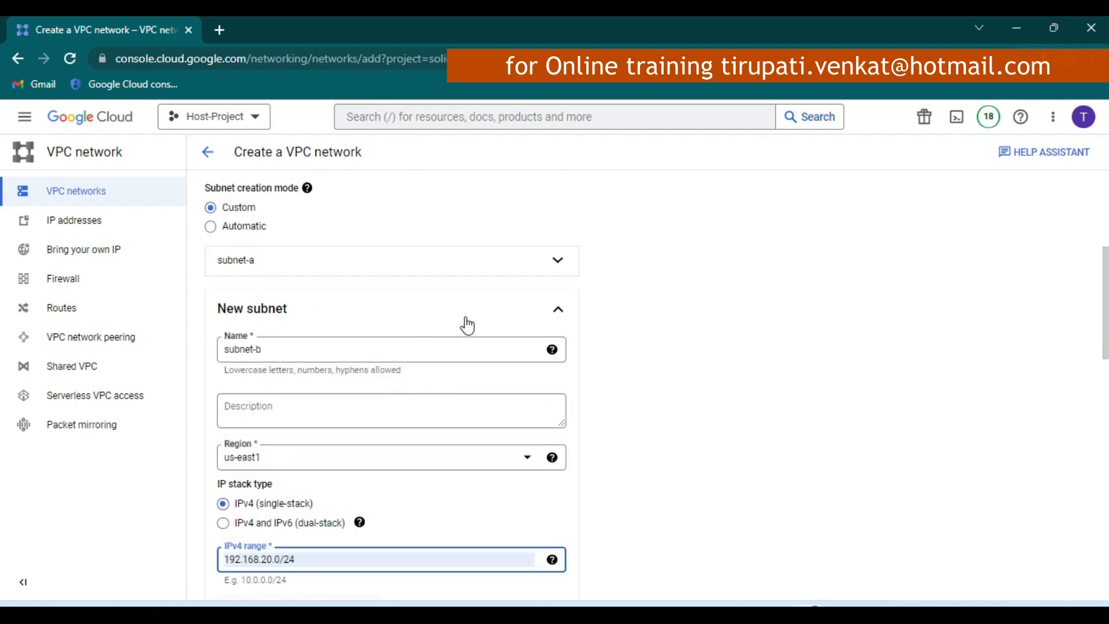
{"action": "left_click", "coordinate": [570, 266]}
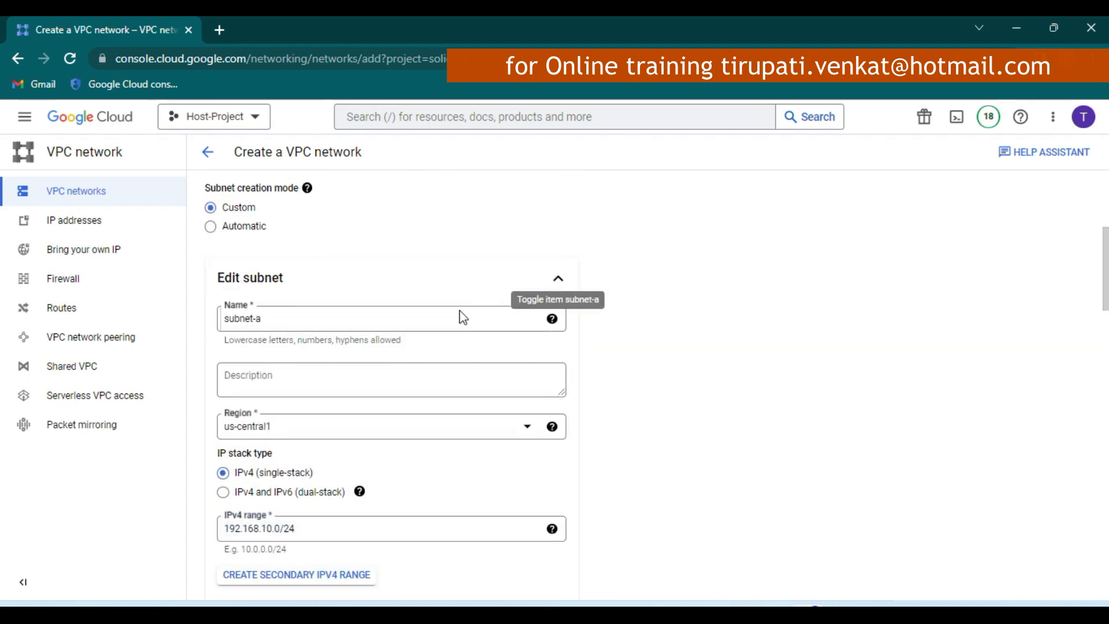
{"action": "scroll", "coordinate": [418, 391], "scroll_direction": "down", "scroll_amount": 3}
{"action": "mouse_move", "coordinate": [360, 329]}
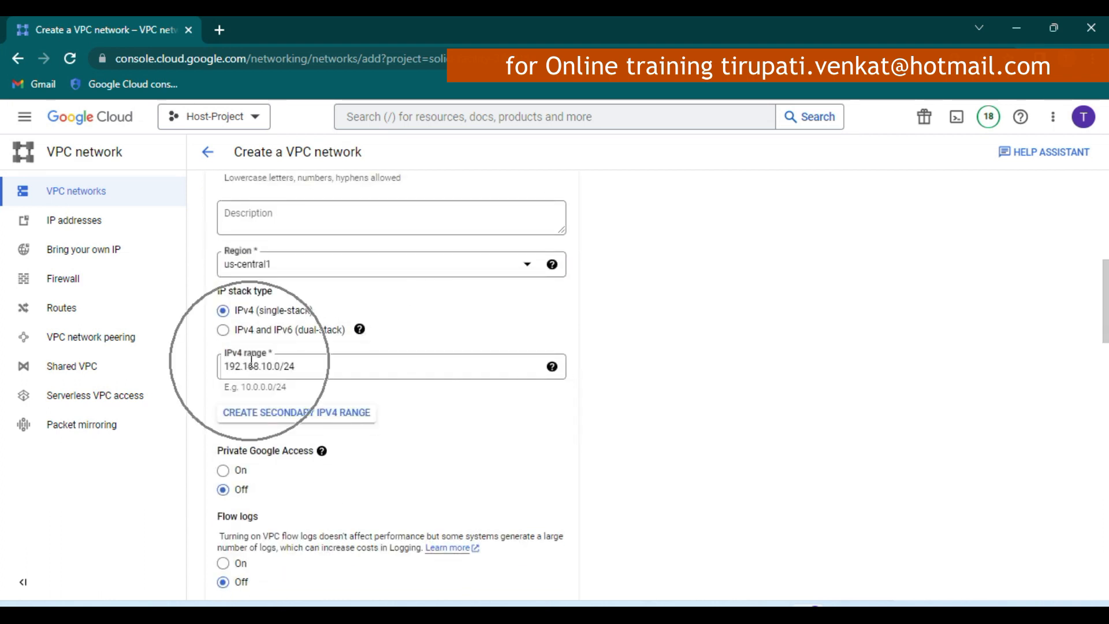
{"action": "scroll", "coordinate": [490, 366], "scroll_direction": "up", "scroll_amount": 3}
{"action": "left_click", "coordinate": [558, 280]}
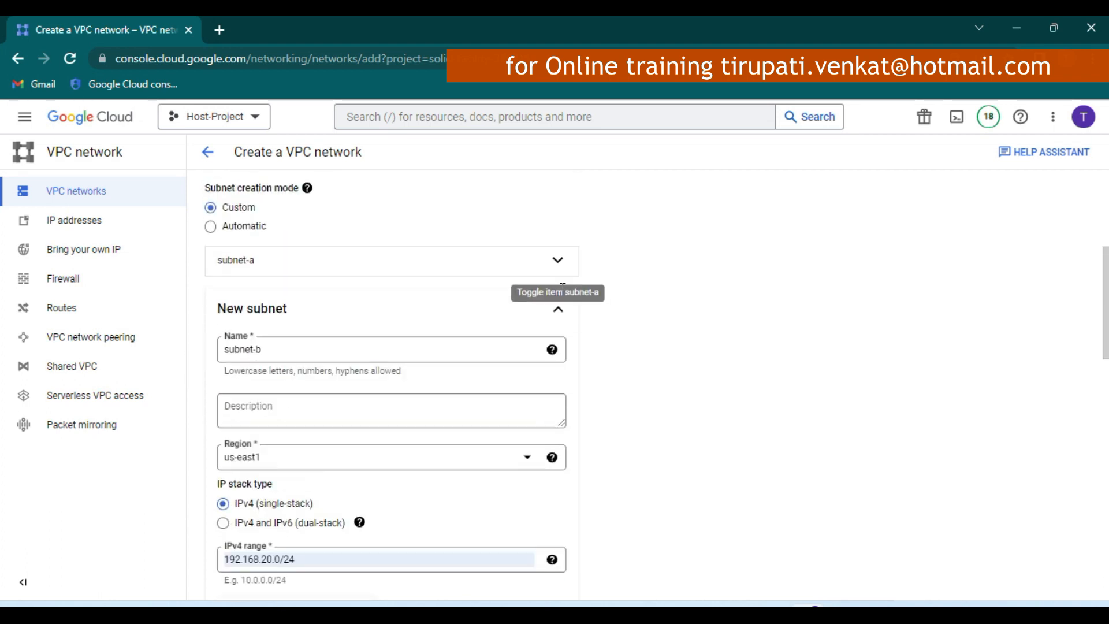
Step: Finish the definition of subnet-b with Private Google Access and flow logs off
{"action": "scroll", "coordinate": [440, 470], "scroll_direction": "down", "scroll_amount": 1}
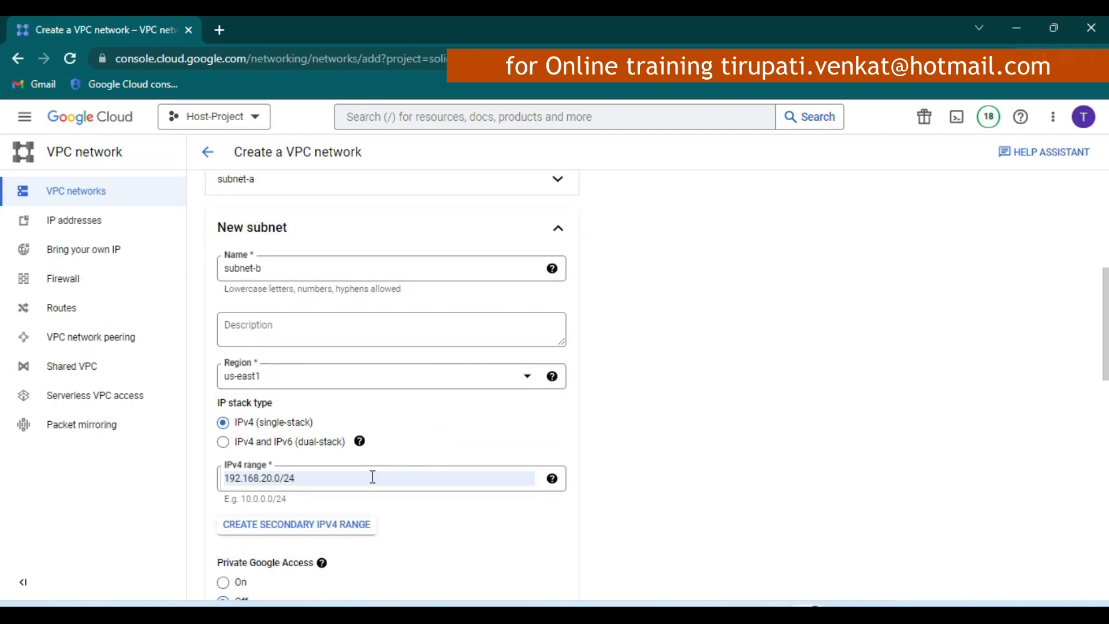
{"action": "scroll", "coordinate": [371, 477], "scroll_direction": "down", "scroll_amount": 3}
{"action": "scroll", "coordinate": [427, 490], "scroll_direction": "down", "scroll_amount": 4}
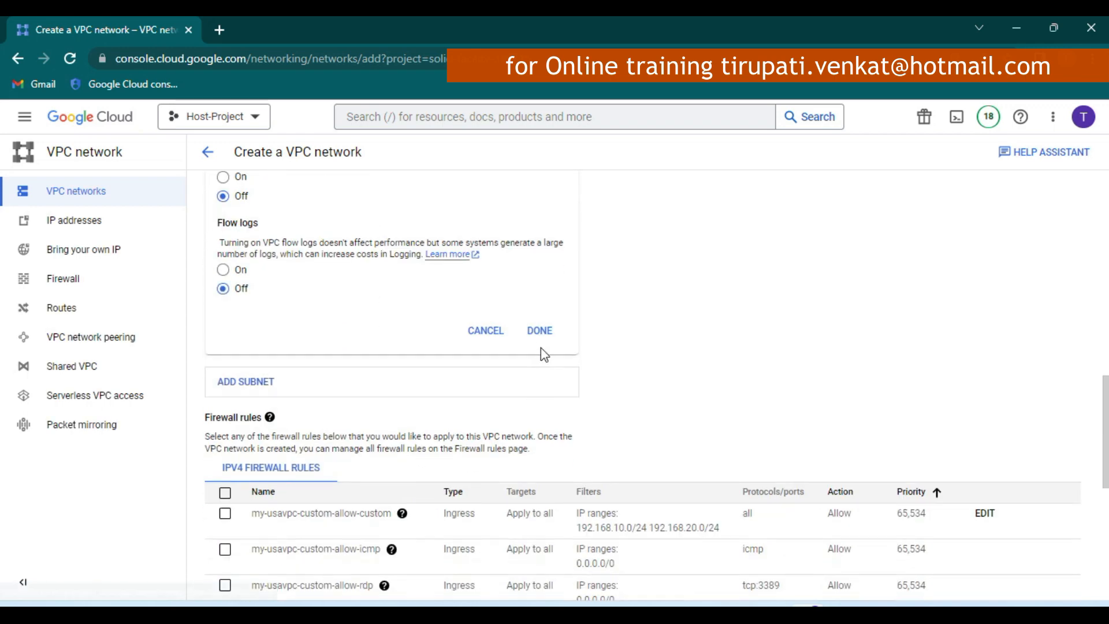
{"action": "left_click", "coordinate": [539, 328]}
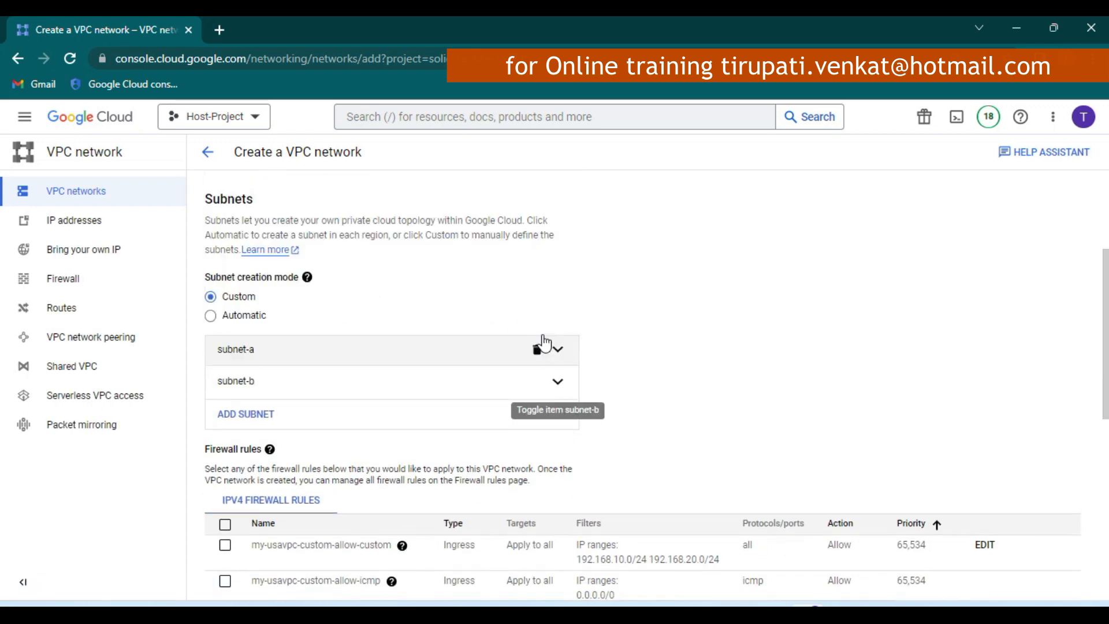
Step: Add a third subnet to the custom VPC network and name it subnet-c
{"action": "left_click", "coordinate": [246, 411]}
{"action": "scroll", "coordinate": [309, 458], "scroll_direction": "down", "scroll_amount": 3}
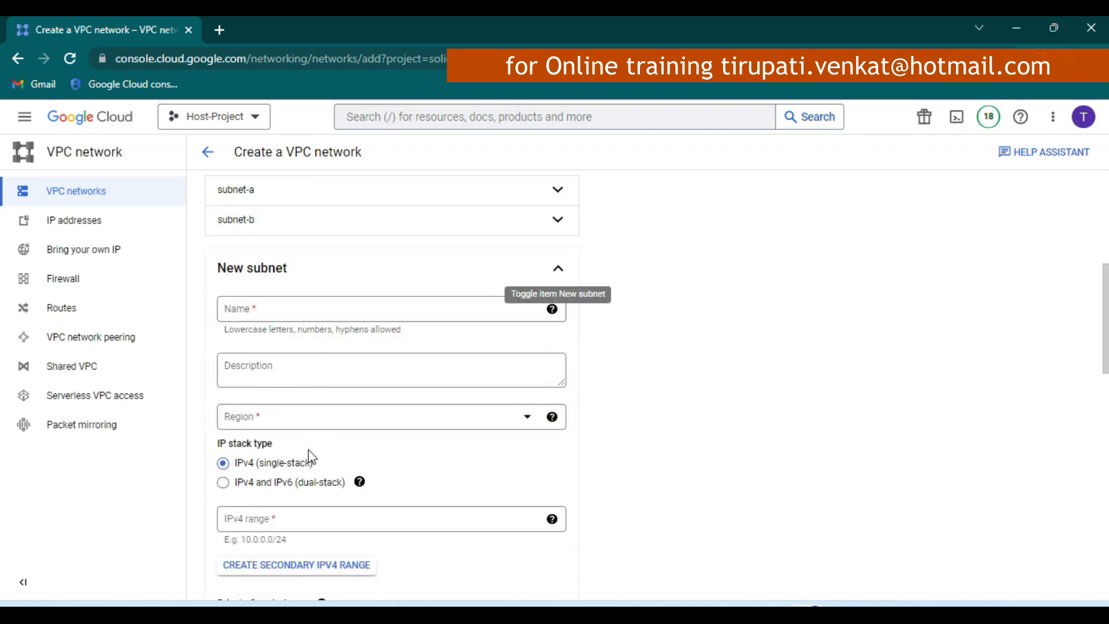
{"action": "left_click", "coordinate": [261, 308]}
{"action": "type", "text": "subnet-c"}
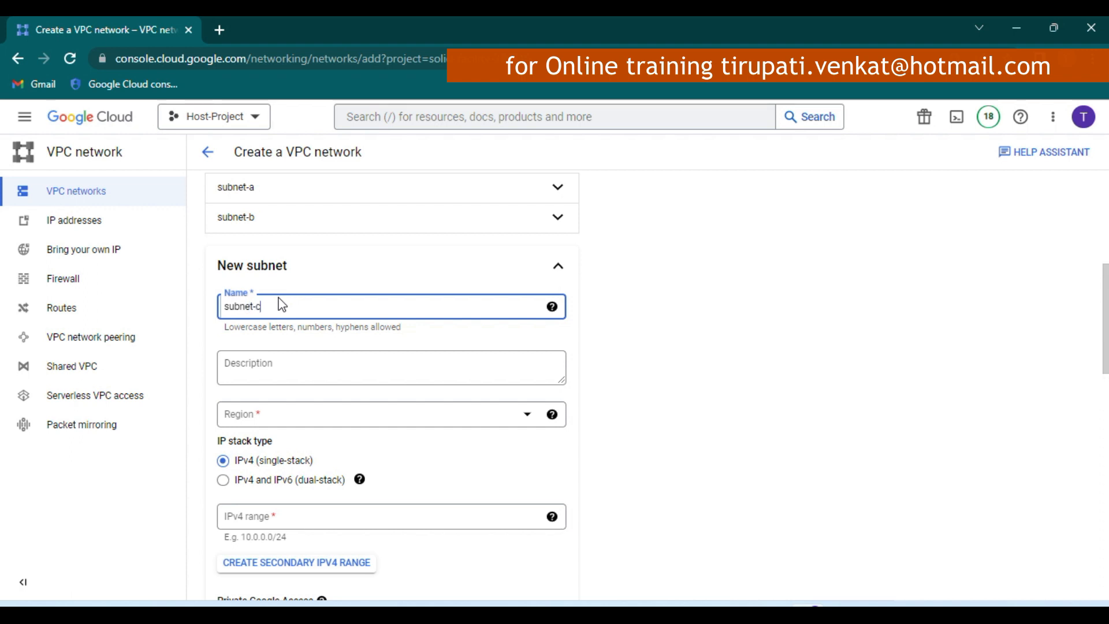
Step: Set the region of subnet-c to us-west1
{"action": "left_click", "coordinate": [298, 422]}
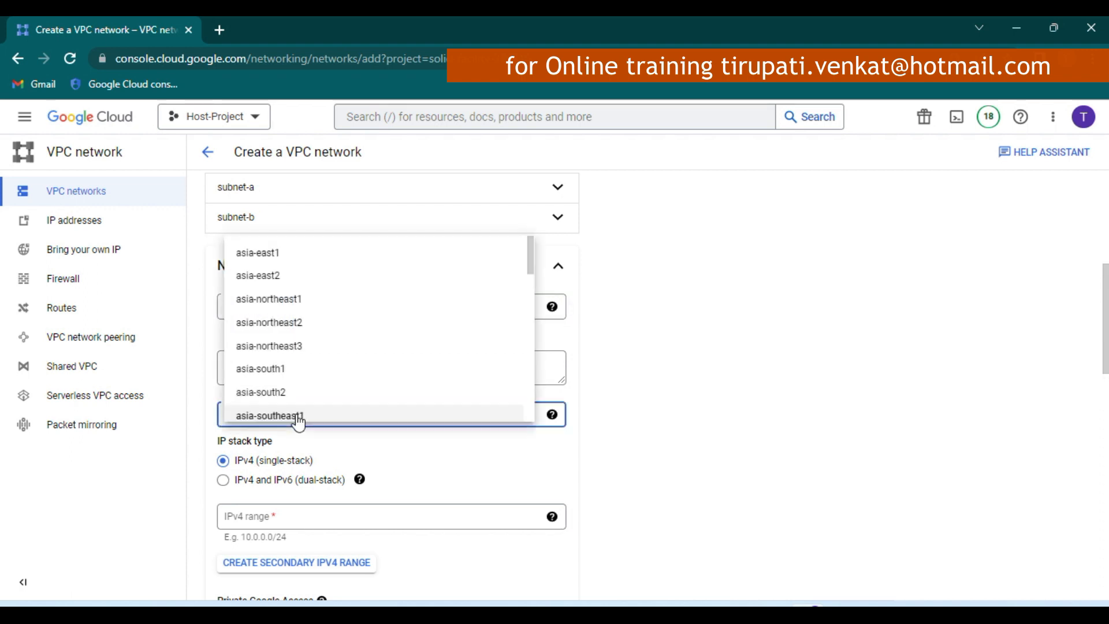
{"action": "scroll", "coordinate": [389, 342], "scroll_direction": "down", "scroll_amount": 2}
{"action": "scroll", "coordinate": [390, 343], "scroll_direction": "down", "scroll_amount": 7}
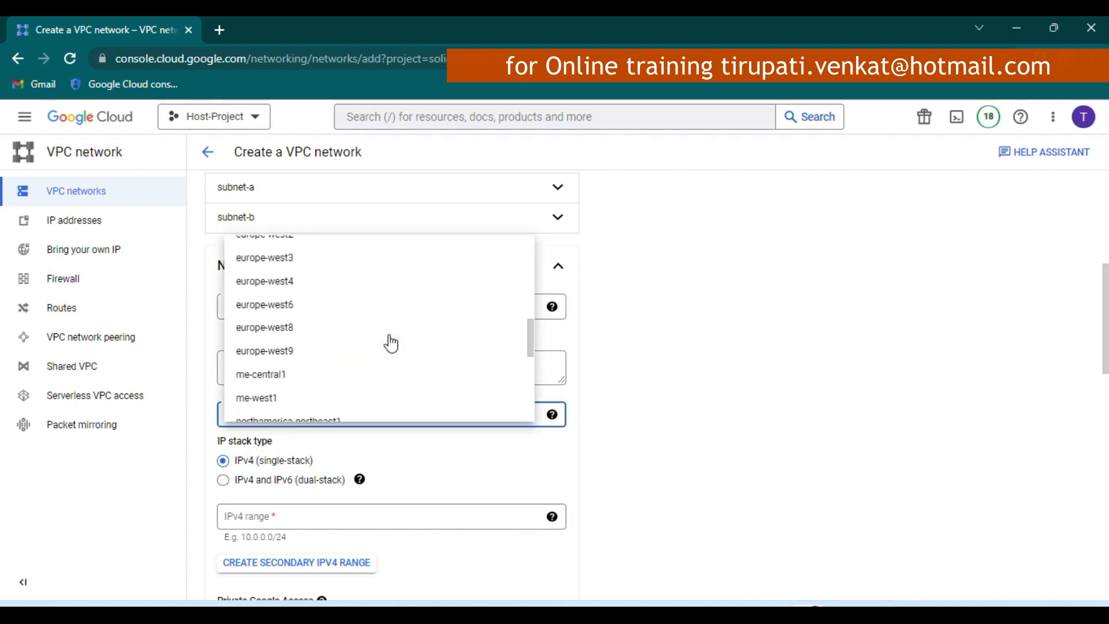
{"action": "scroll", "coordinate": [389, 342], "scroll_direction": "down", "scroll_amount": 2}
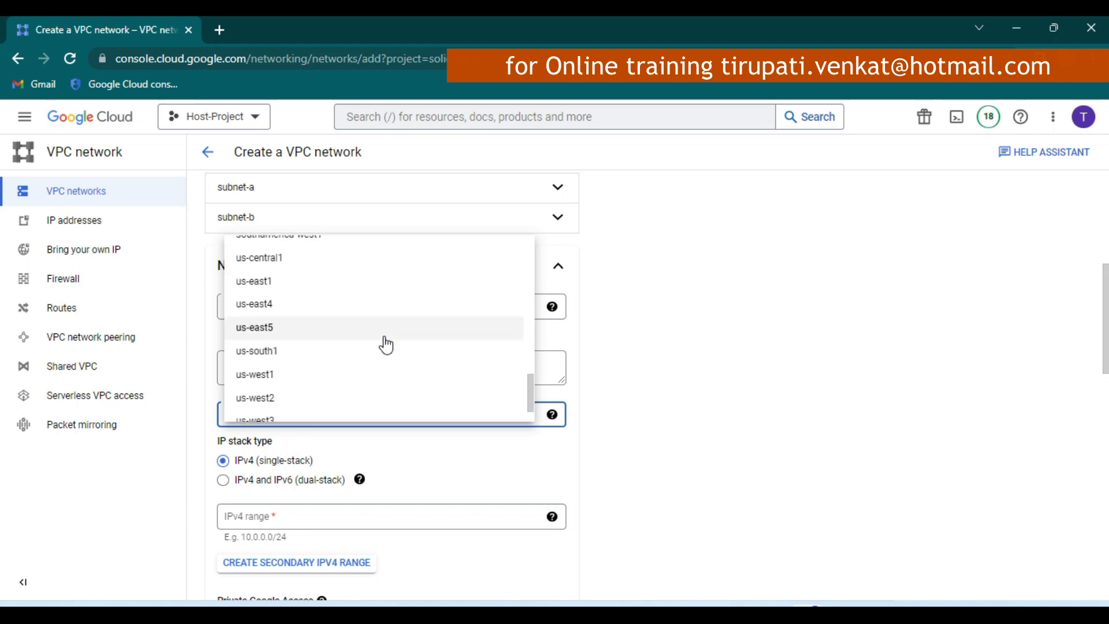
{"action": "left_click", "coordinate": [347, 376]}
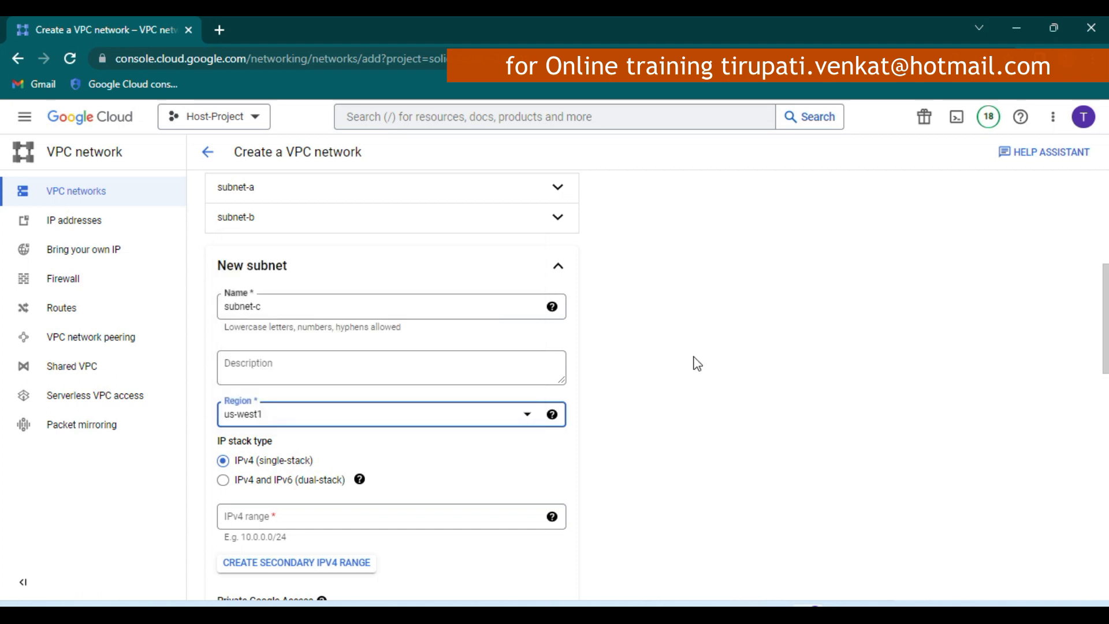
Step: Set the IPv4 range of subnet-c to 192.168.30.0/24 and finish the subnet definition with Private Google Access and flow logs off
{"action": "scroll", "coordinate": [697, 362], "scroll_direction": "down", "scroll_amount": 2}
{"action": "scroll", "coordinate": [268, 439], "scroll_direction": "down", "scroll_amount": 2}
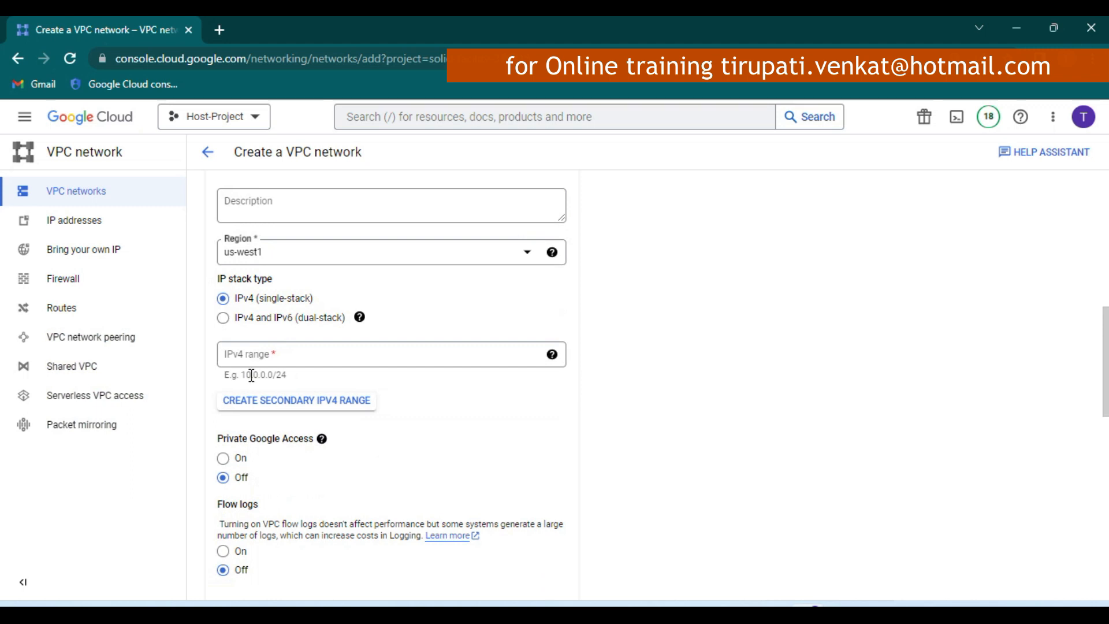
{"action": "left_click", "coordinate": [251, 360]}
{"action": "left_click", "coordinate": [252, 361]}
{"action": "type", "text": "1"}
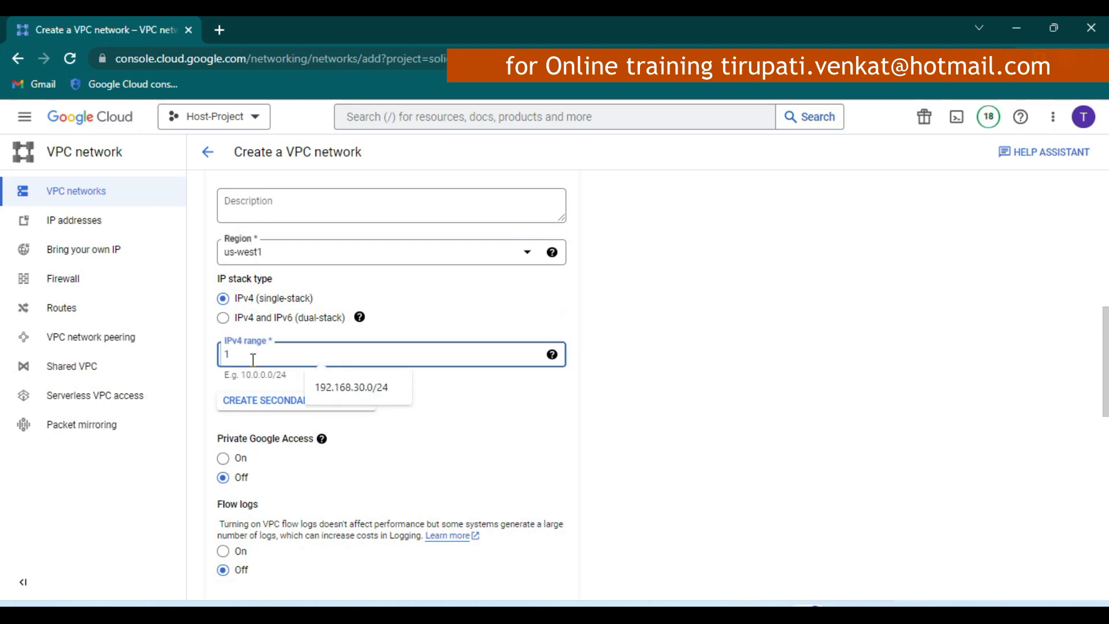
{"action": "left_click", "coordinate": [380, 393]}
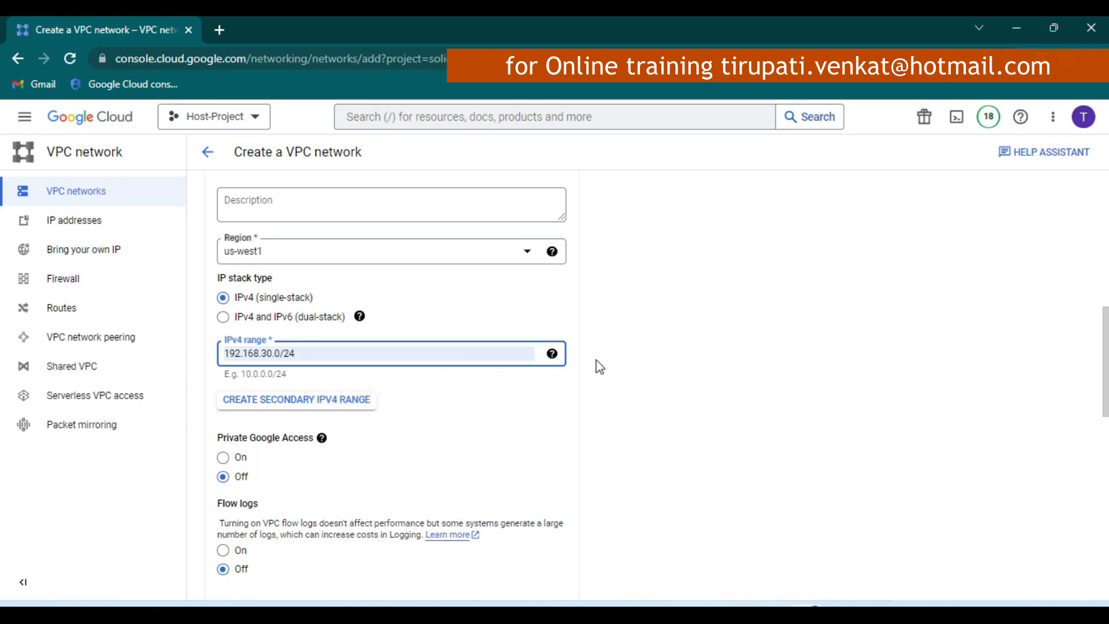
{"action": "scroll", "coordinate": [618, 347], "scroll_direction": "down", "scroll_amount": 7}
{"action": "left_click", "coordinate": [536, 287]}
Step: Create the my-usavpc-custom network with regional dynamic routing, an MTU of 1460 and no optional firewall rules selected
{"action": "scroll", "coordinate": [719, 334], "scroll_direction": "down", "scroll_amount": 7}
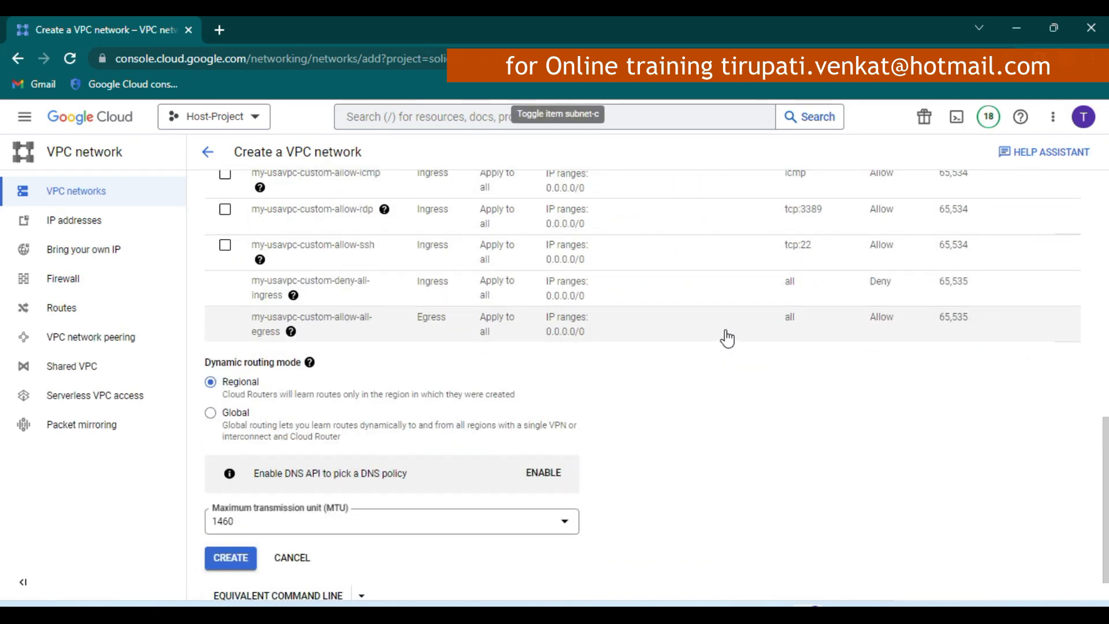
{"action": "scroll", "coordinate": [726, 338], "scroll_direction": "down", "scroll_amount": 1}
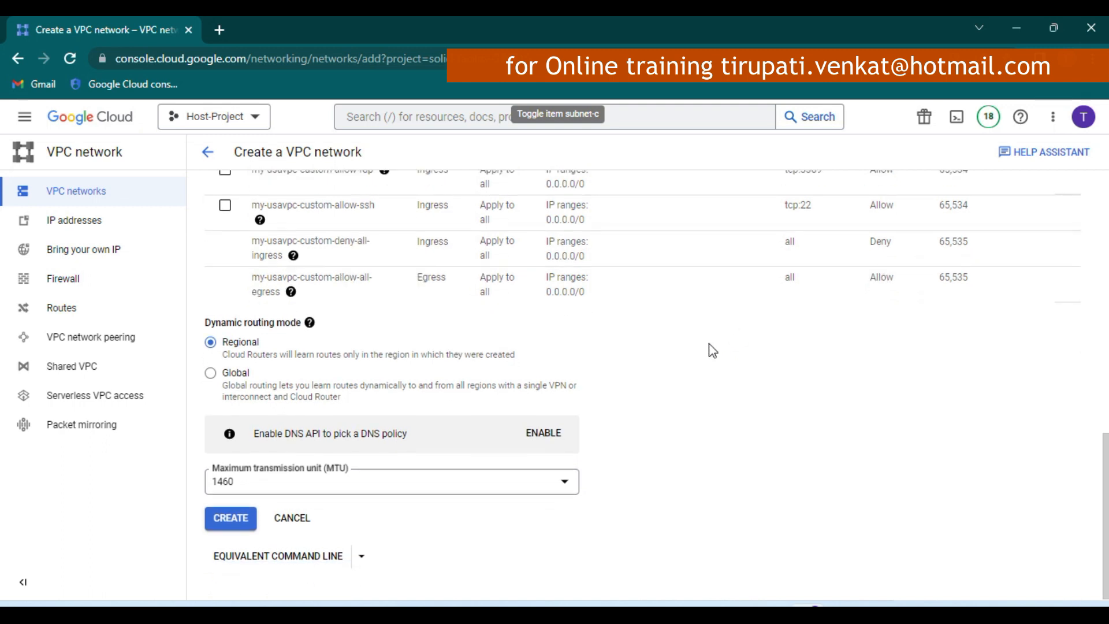
{"action": "left_click", "coordinate": [217, 522]}
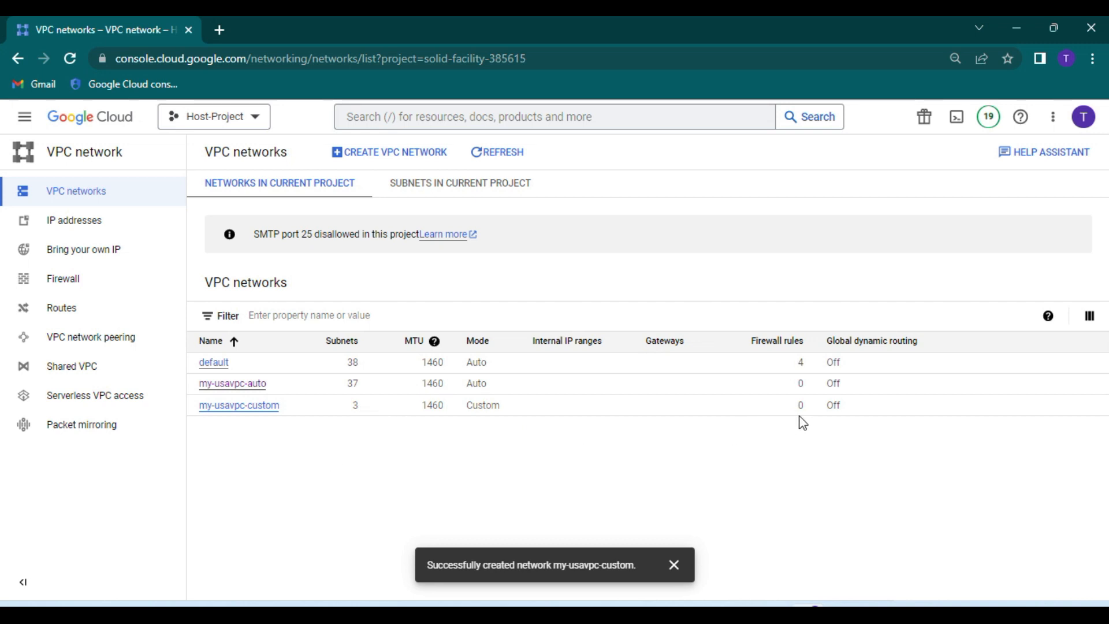
Step: Open the details of my-usavpc-custom and examine its subnet creation mode, dynamic routing mode and list of subnets
{"action": "left_click", "coordinate": [270, 407]}
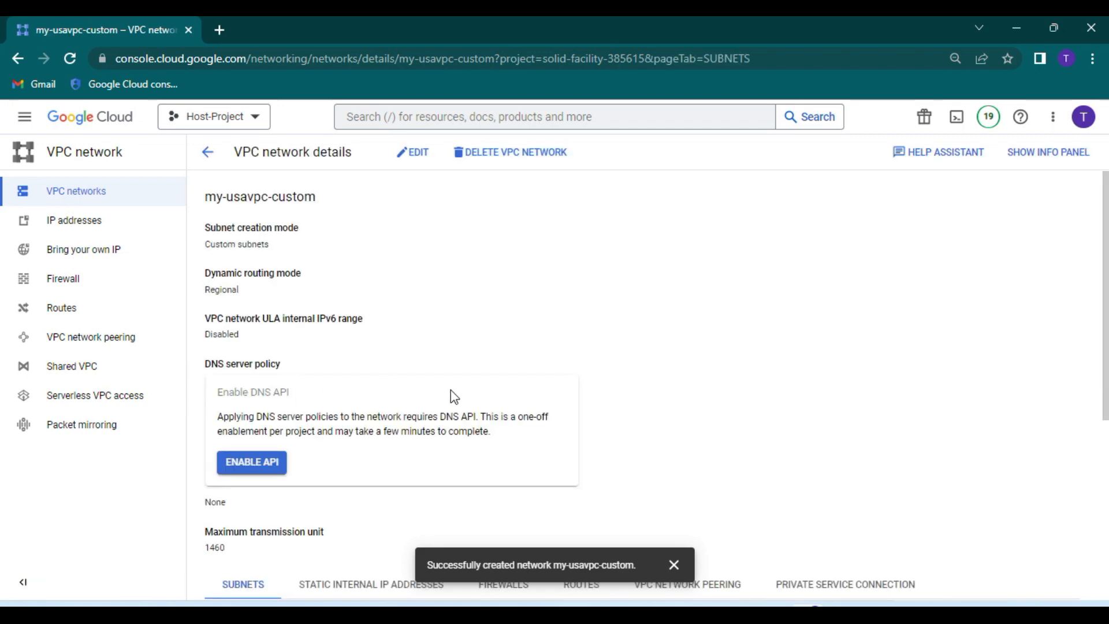
{"action": "scroll", "coordinate": [450, 391], "scroll_direction": "down", "scroll_amount": 3}
{"action": "scroll", "coordinate": [453, 397], "scroll_direction": "up", "scroll_amount": 3}
{"action": "left_click_drag", "start_coordinate": [254, 295], "coordinate": [207, 284]}
{"action": "left_click", "coordinate": [546, 348]}
{"action": "scroll", "coordinate": [552, 349], "scroll_direction": "down", "scroll_amount": 5}
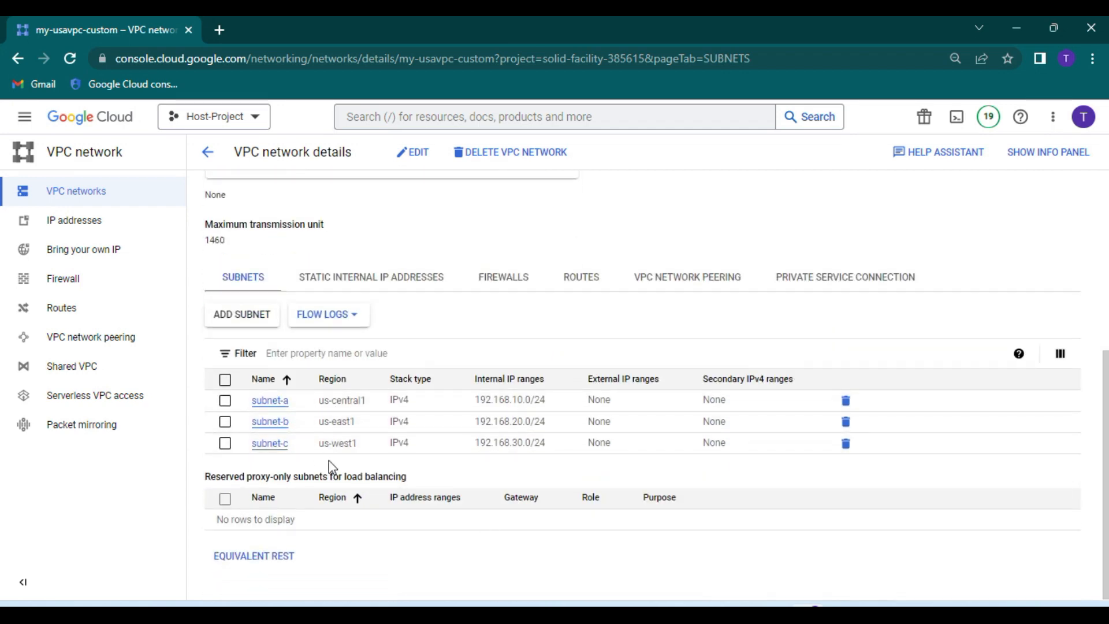